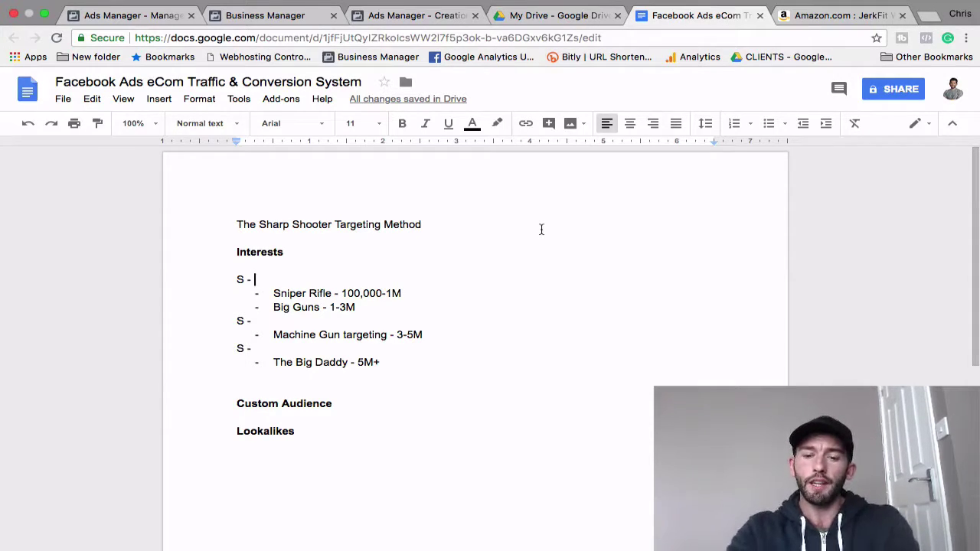
- Complete the first two S lines under Interests with "specific" and "suggest"
type("specifi")
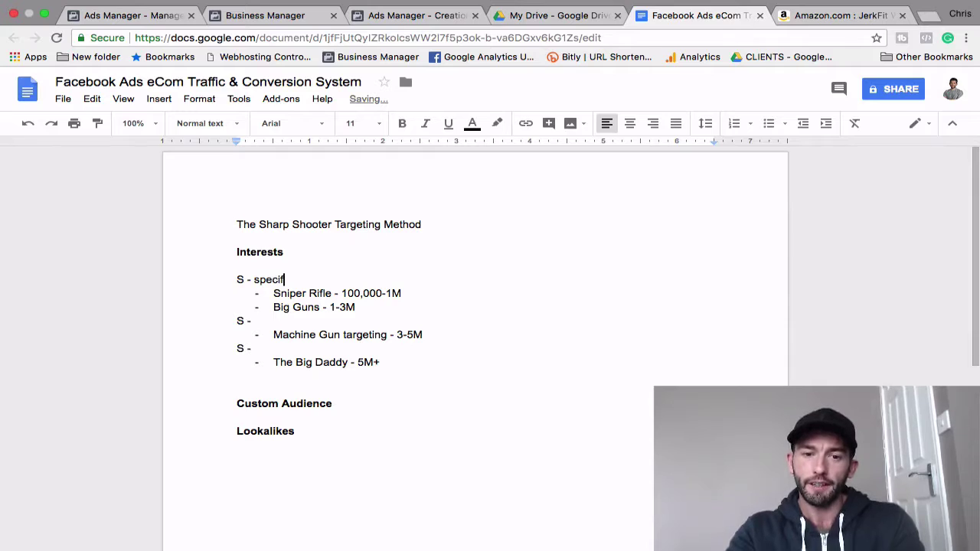
key("BackSpace")
key("BackSpace")
type("fic")
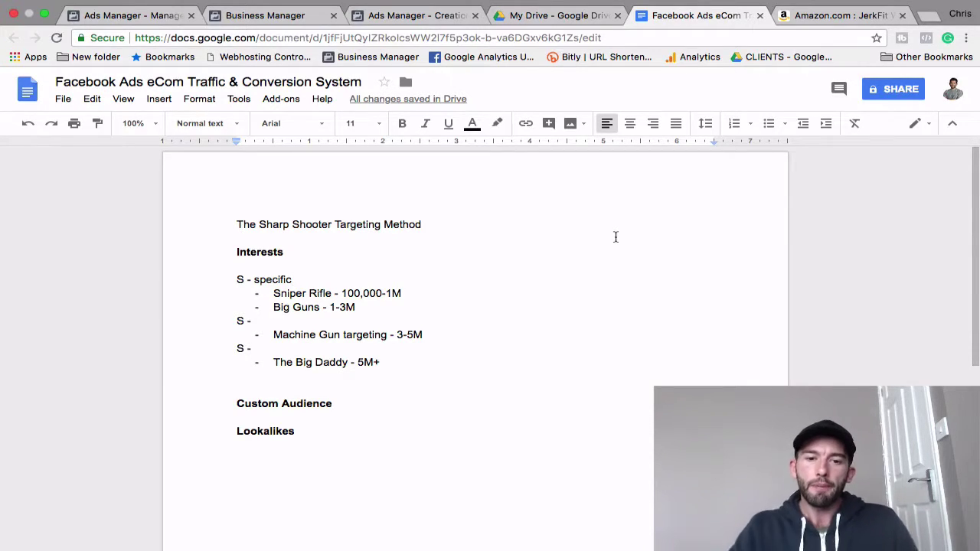
left_click(275, 321)
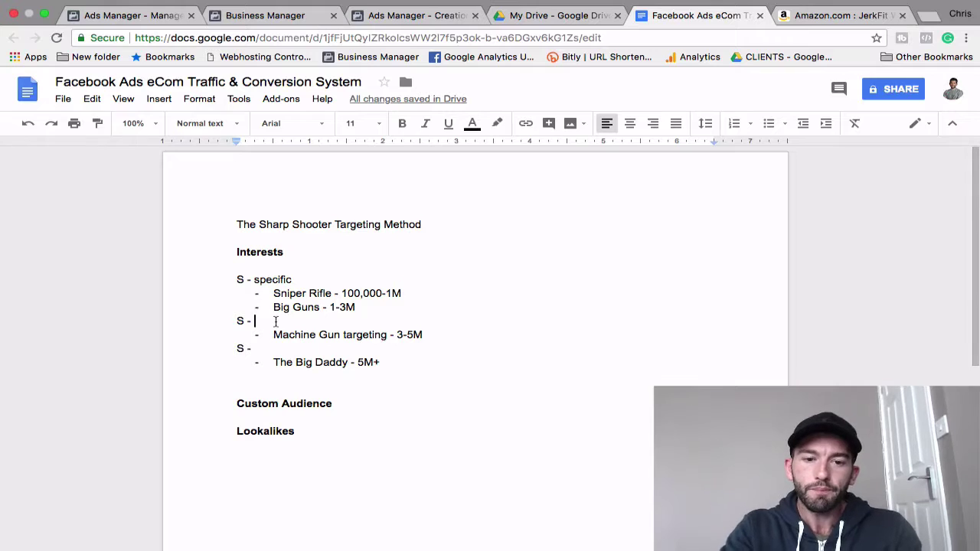
type("suggest")
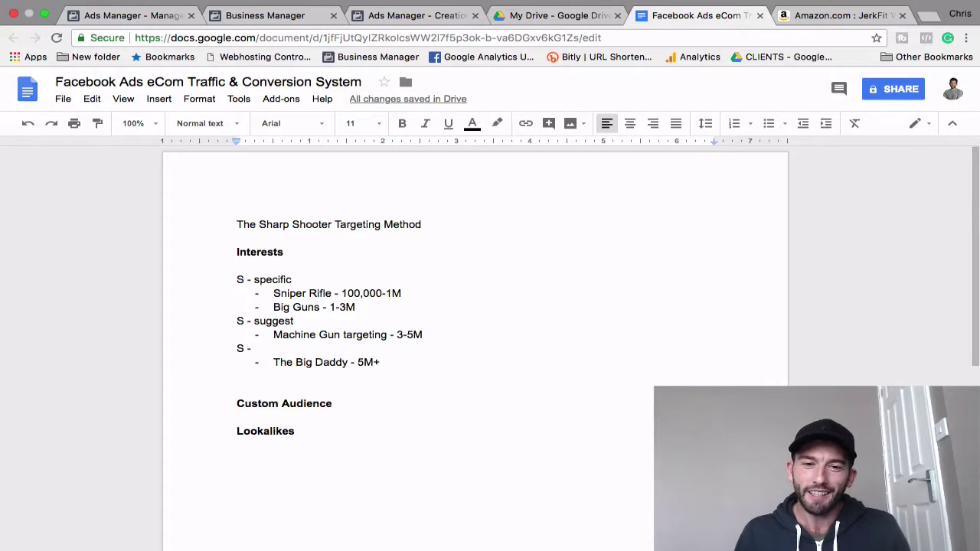
- Complete the third S line, above The Big Daddy, with "shopper"
left_click(287, 349)
type("s")
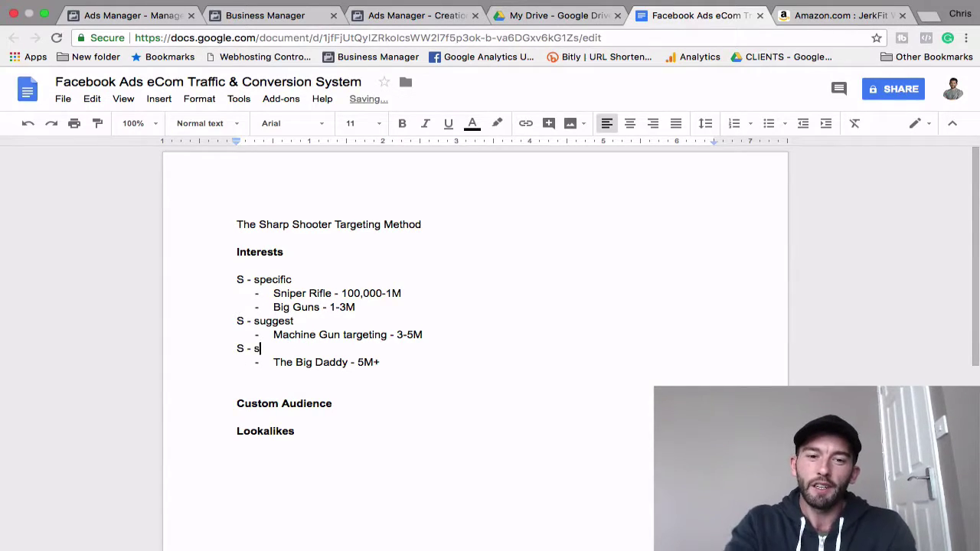
type("hoo")
key("BackSpace")
key("BackSpace")
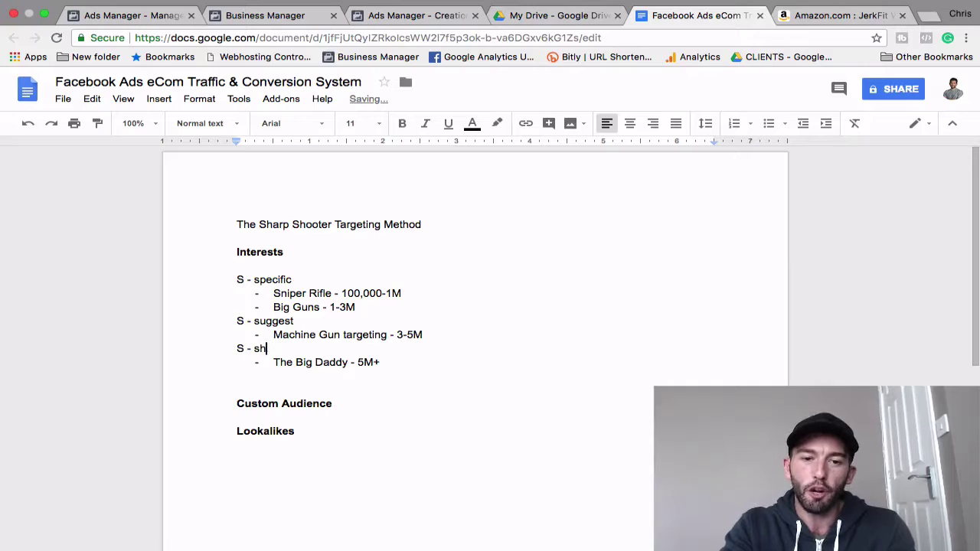
type("opper")
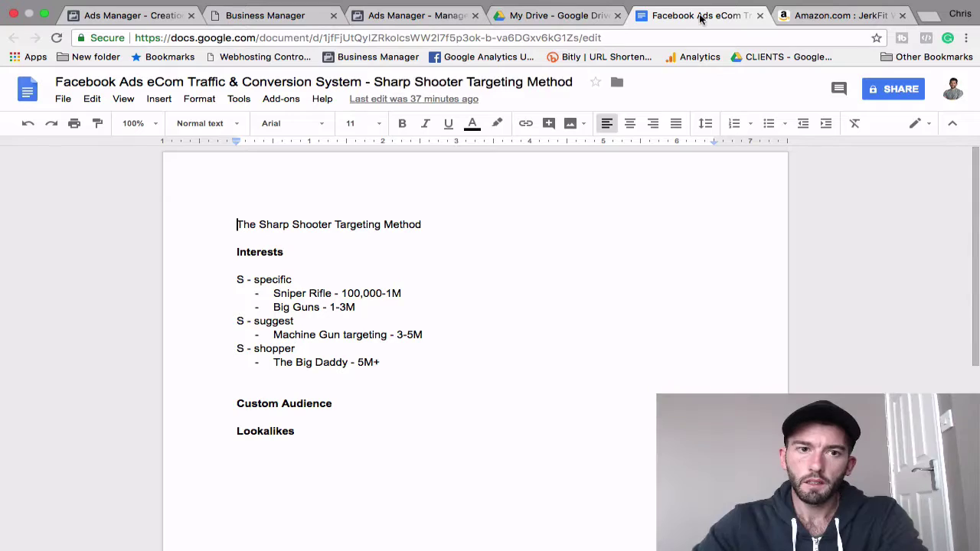
- Switch to Amazon and examine the JerkFit WODies hand protection product listing
left_click(163, 19)
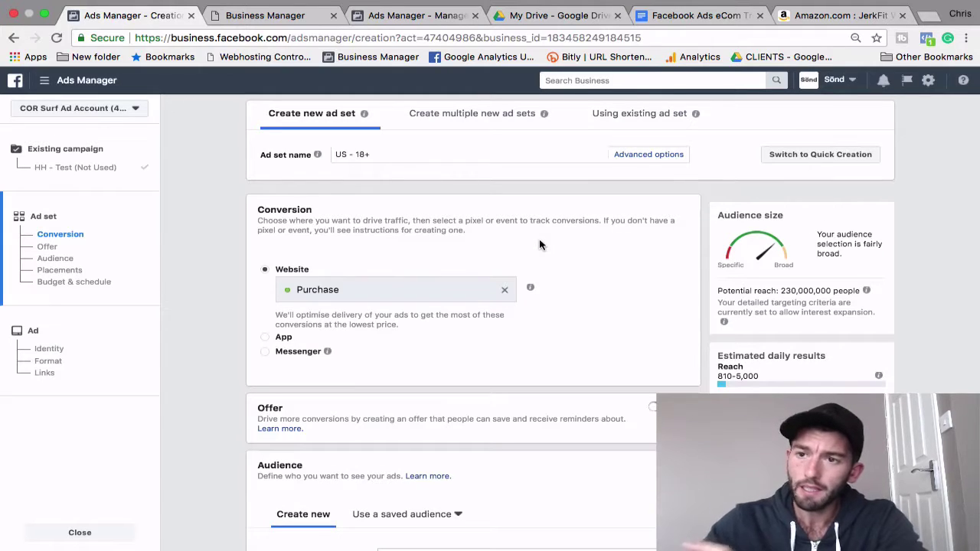
left_click(823, 31)
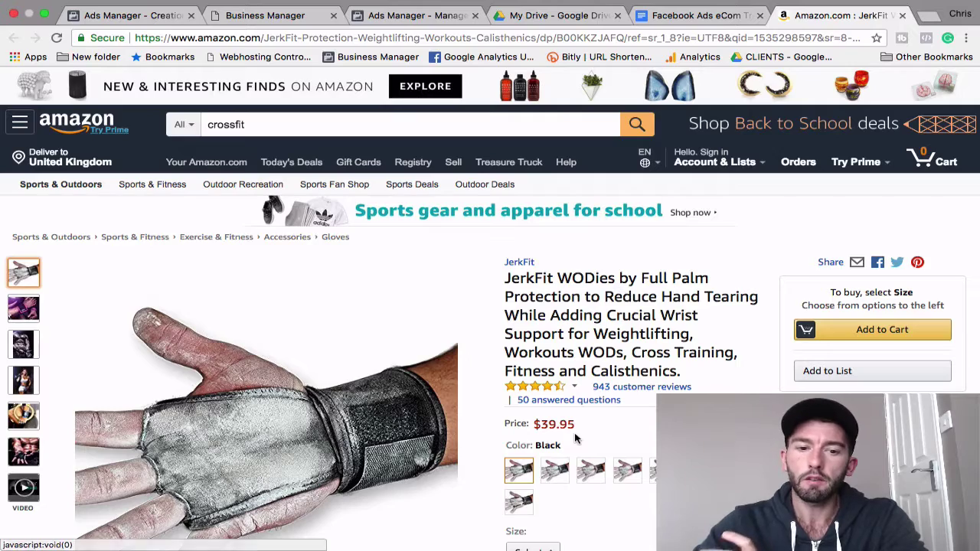
scroll(412, 429, "down", 2)
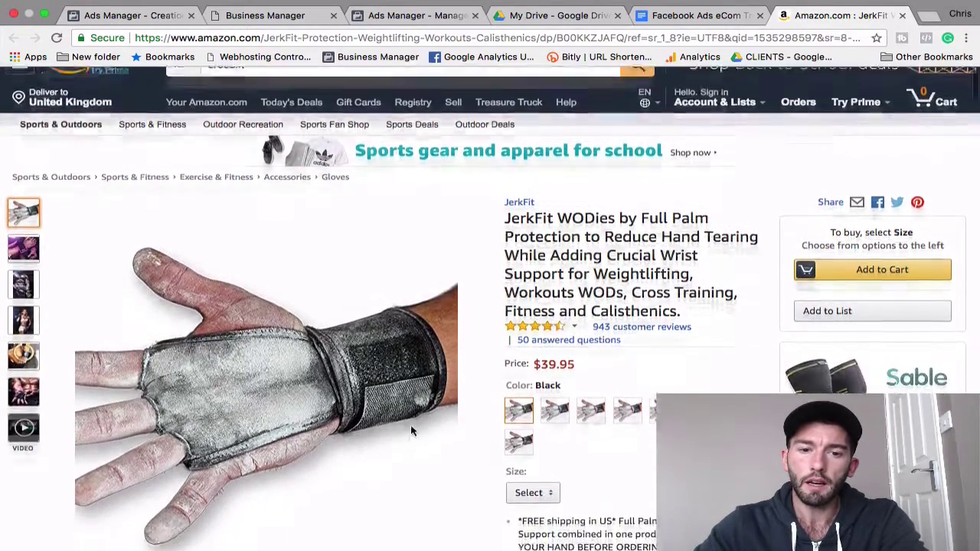
scroll(411, 429, "down", 1)
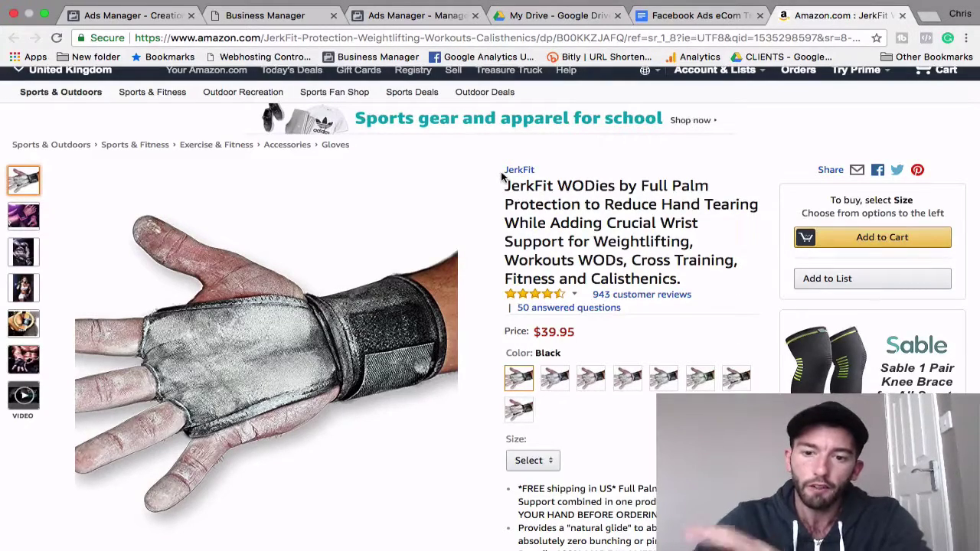
- In Ads Manager, choose to create multiple new ad sets and set the website conversion event to Purchase
left_click(157, 17)
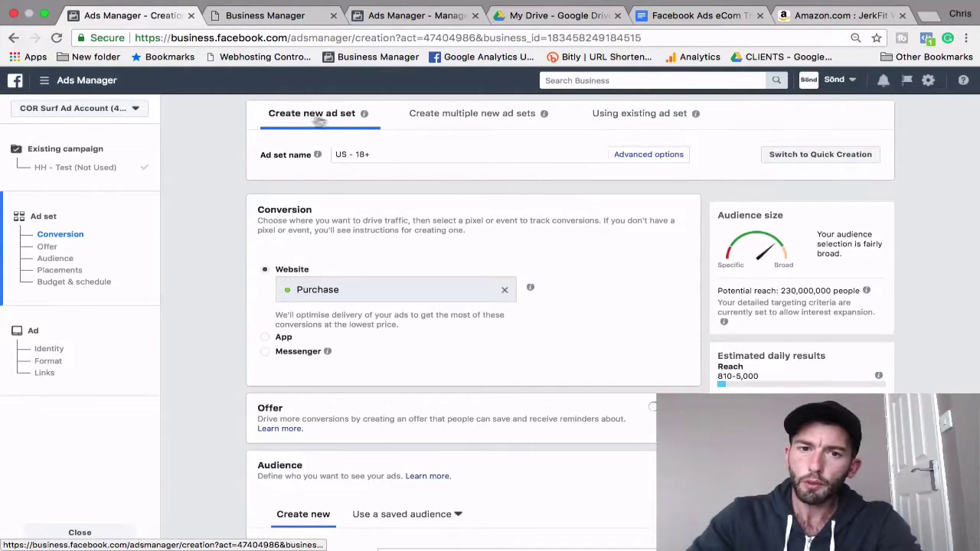
left_click(508, 127)
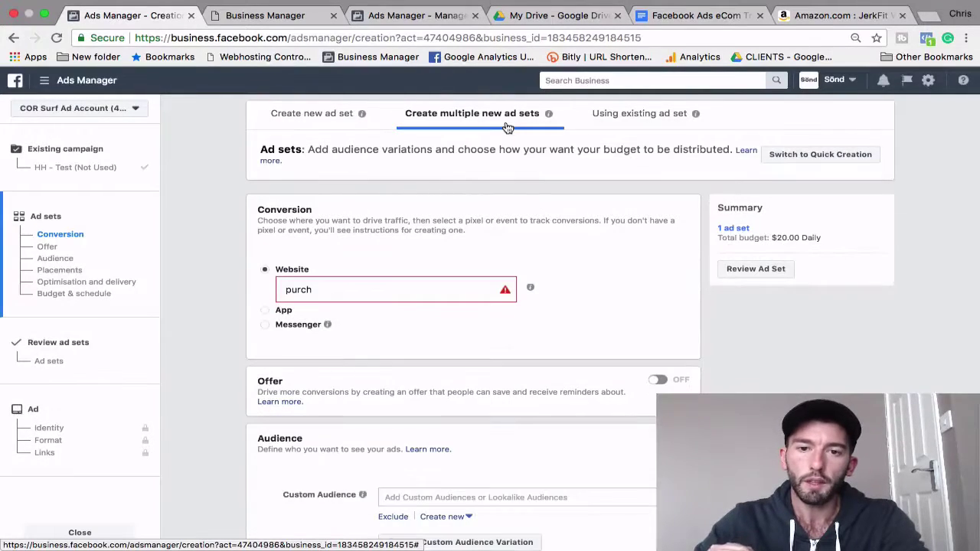
double_click(331, 289)
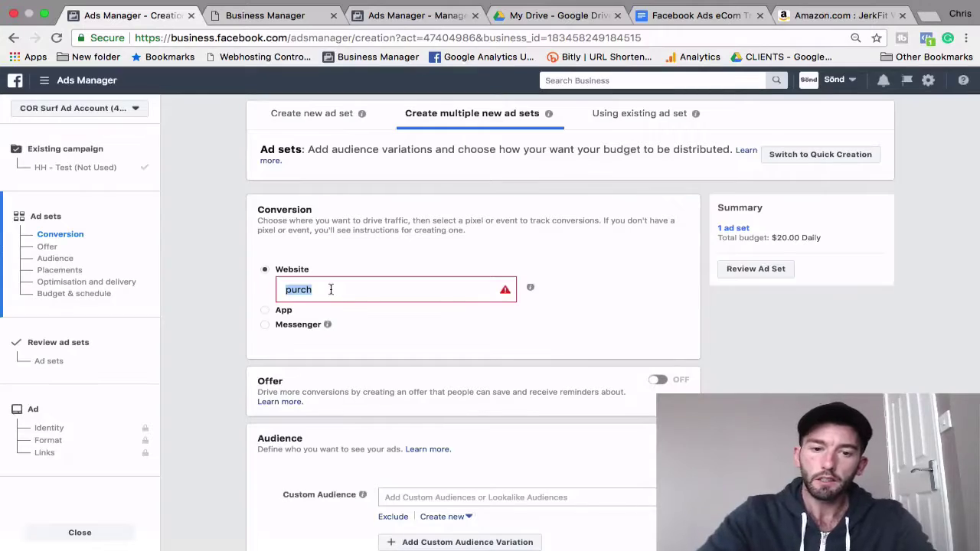
type("purch")
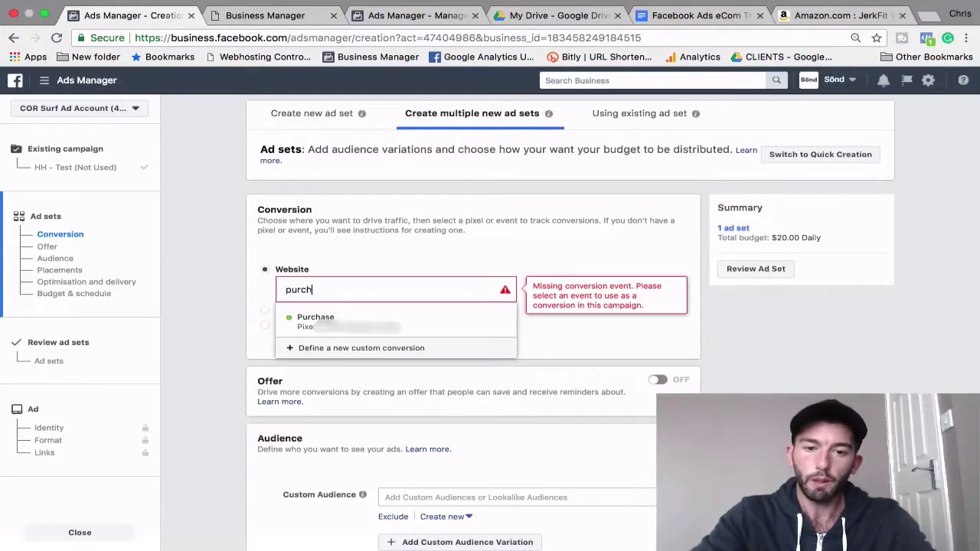
left_click(343, 329)
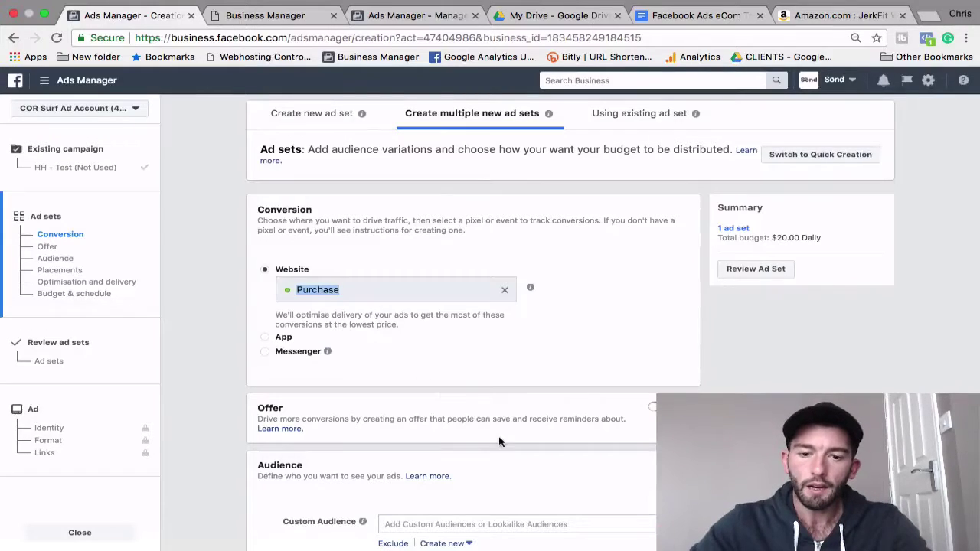
- Set the audience's maximum age to 60
scroll(499, 441, "down", 5)
scroll(500, 441, "down", 2)
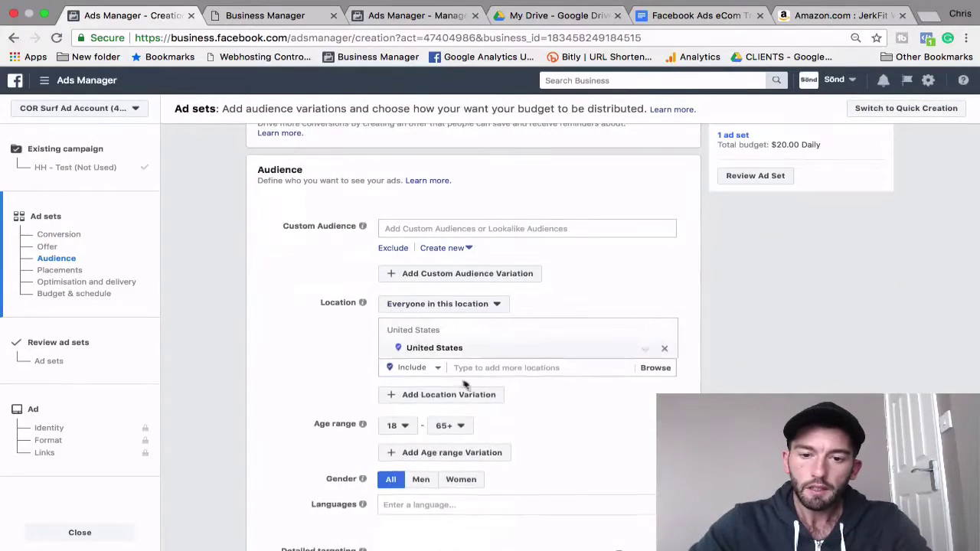
left_click(455, 431)
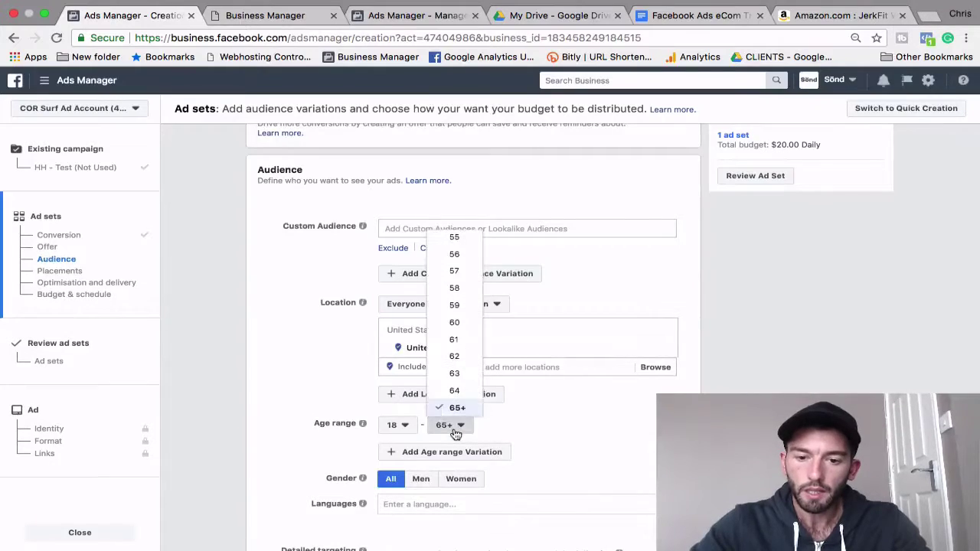
left_click(455, 327)
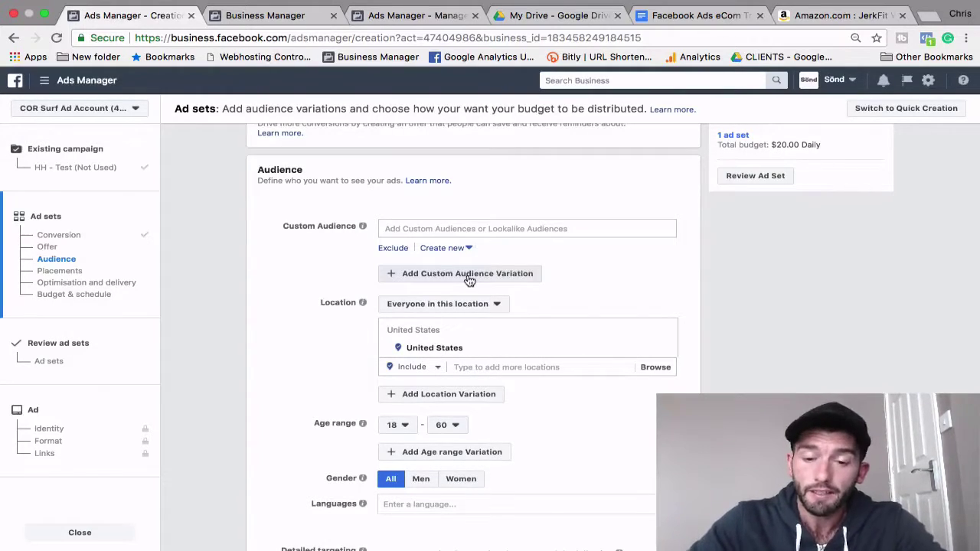
- Set the upper limit of the audience's age range to 44
scroll(613, 440, "down", 2)
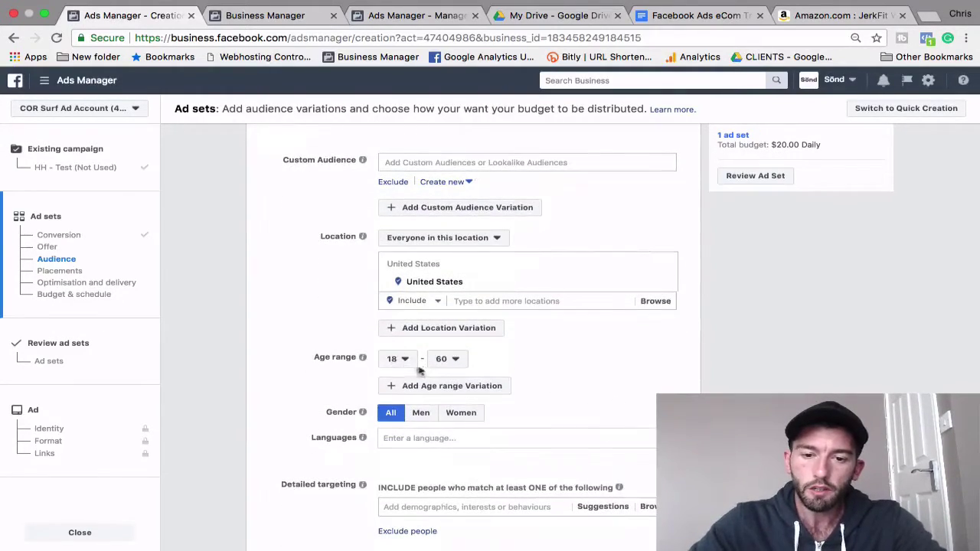
scroll(580, 345, "down", 1)
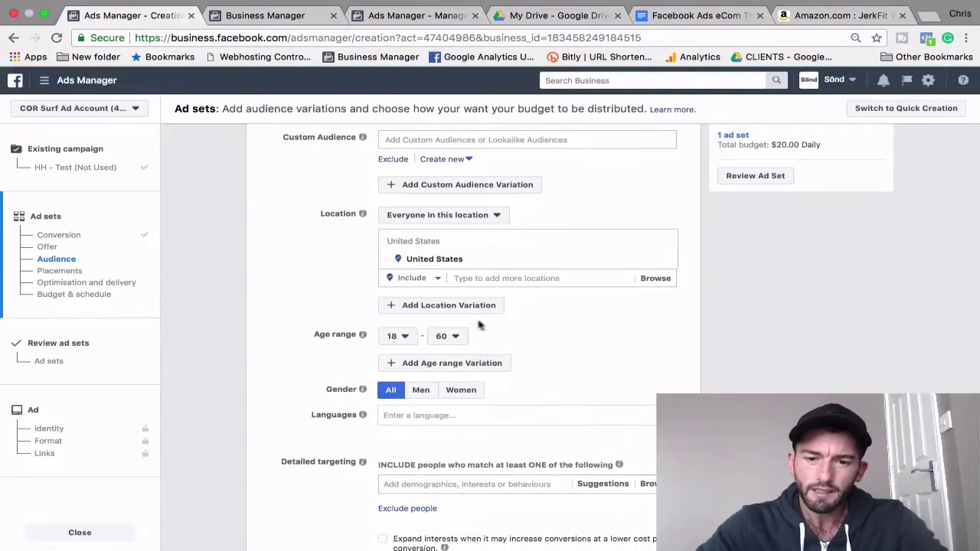
left_click(458, 337)
scroll(460, 435, "up", 2)
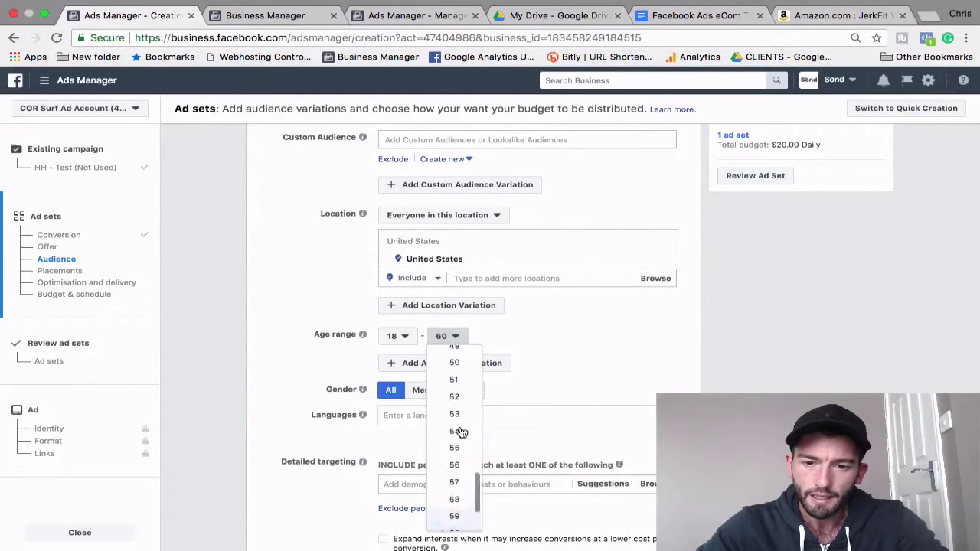
scroll(460, 433, "up", 3)
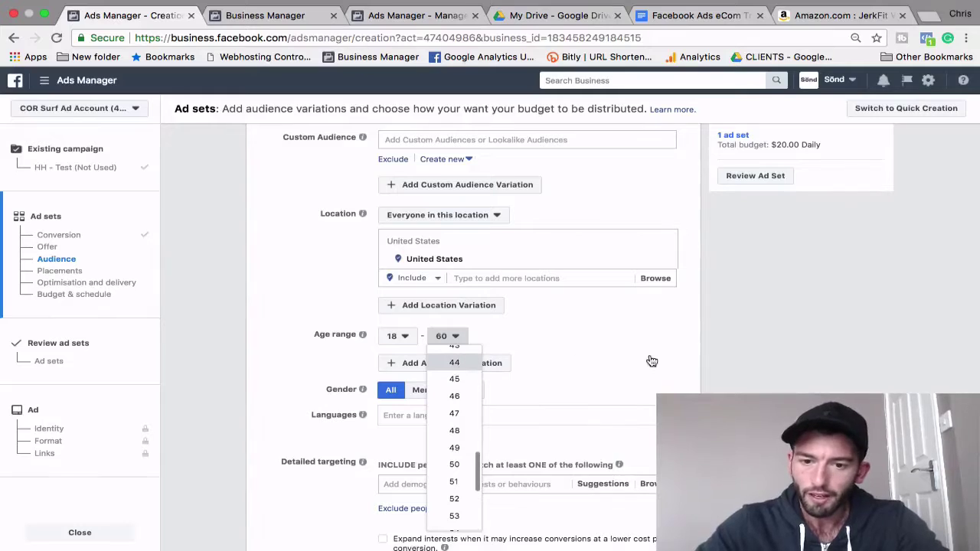
- Switch to the Google Docs targeting notes and review the specific entry with its Sniper Rifle line
scroll(650, 360, "down", 3)
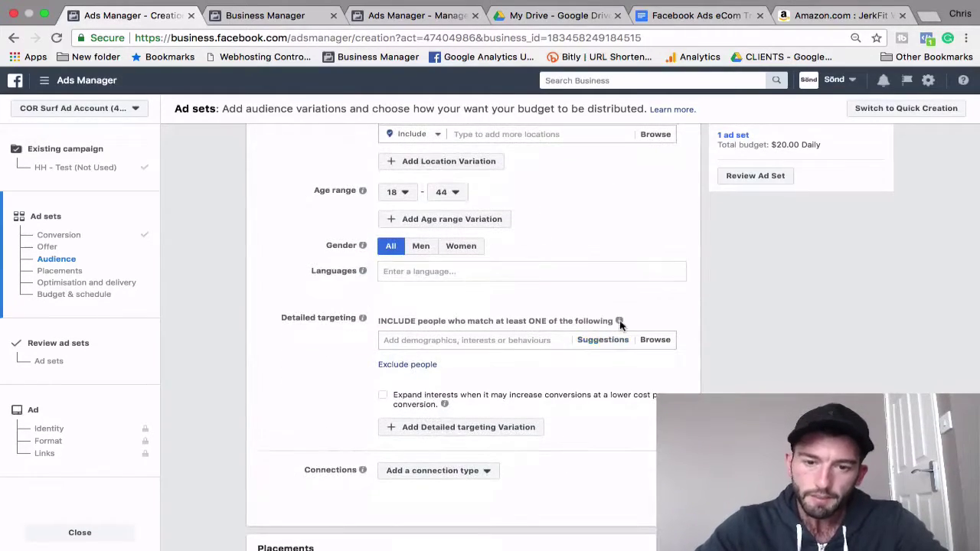
left_click(465, 339)
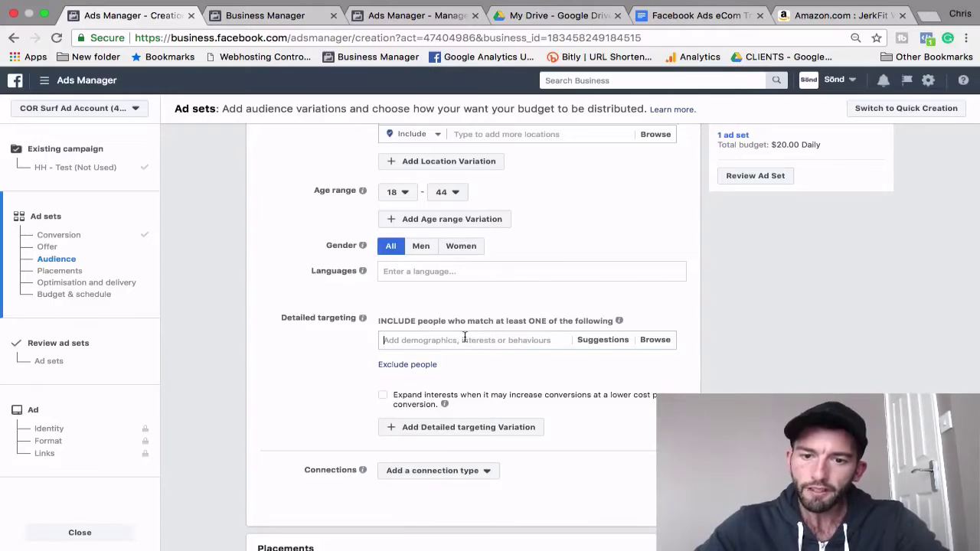
left_click(698, 15)
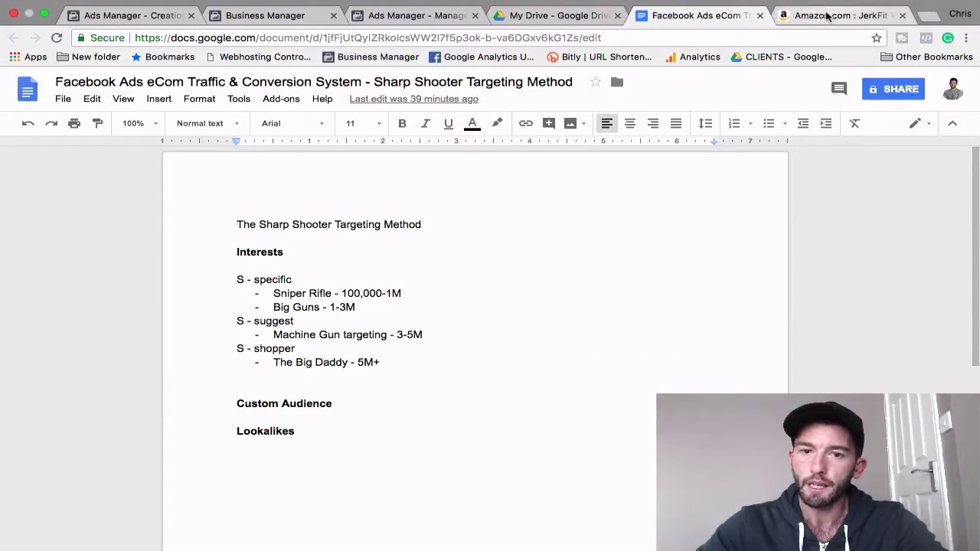
left_click(295, 280)
double_click(293, 281)
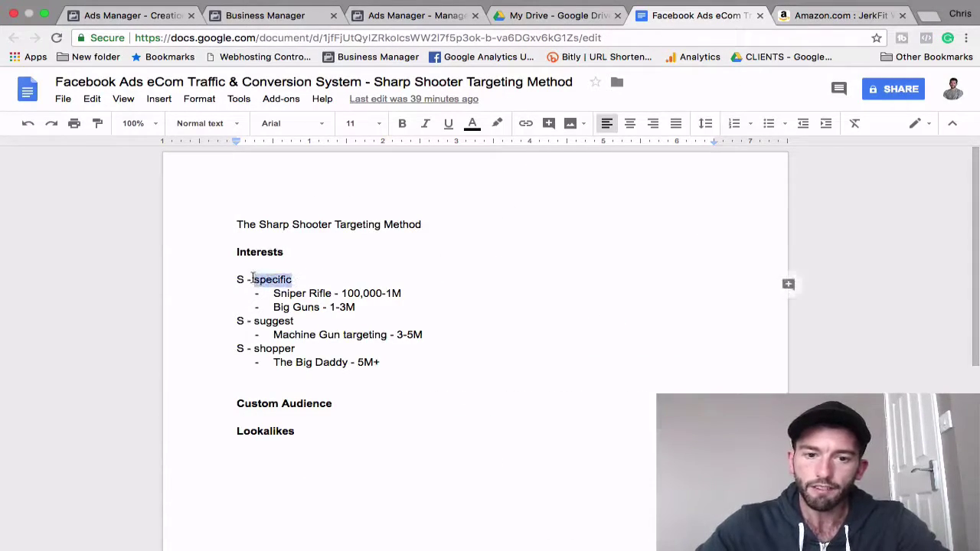
left_click_drag(274, 294, 337, 295)
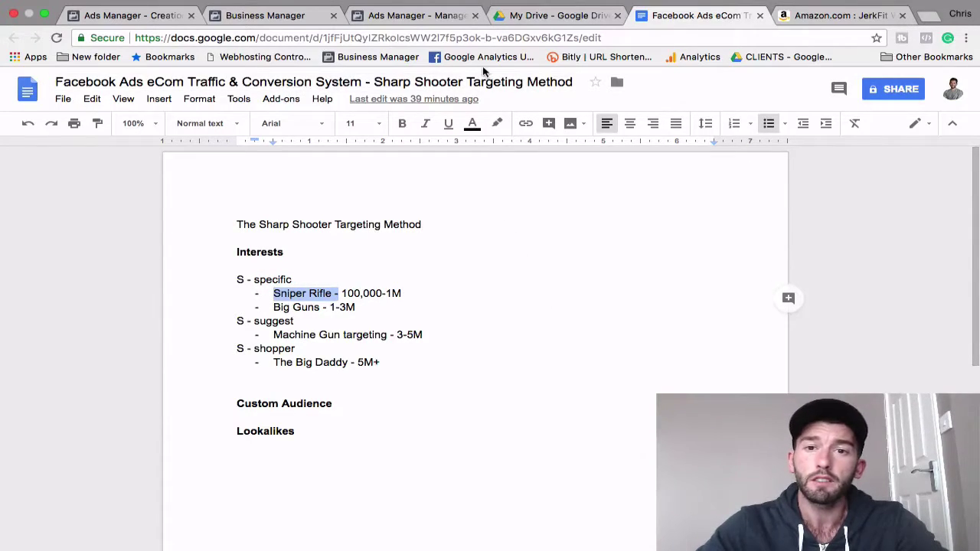
left_click(411, 16)
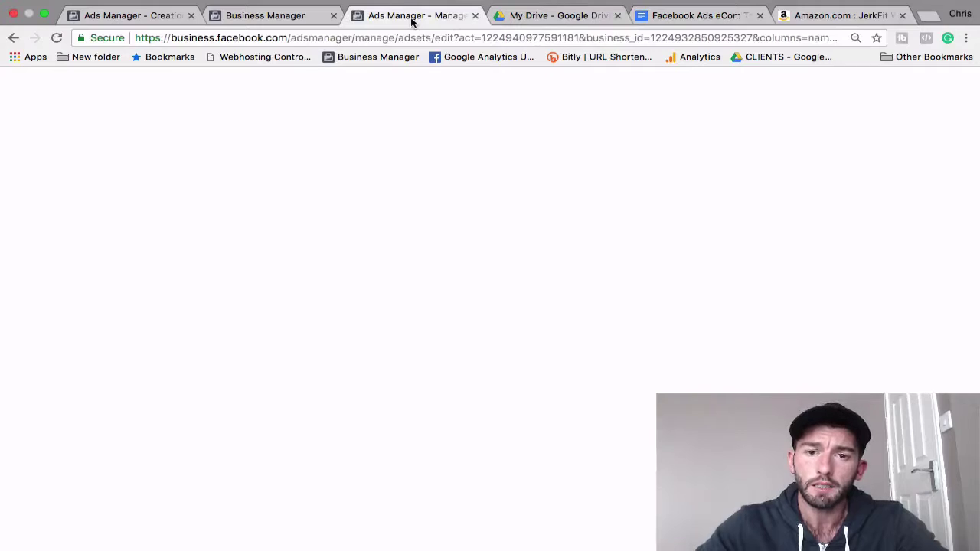
- In the Ads Manager ad set's detailed targeting, search for "crossfit" and add the I Love Crossfit interest
left_click(157, 18)
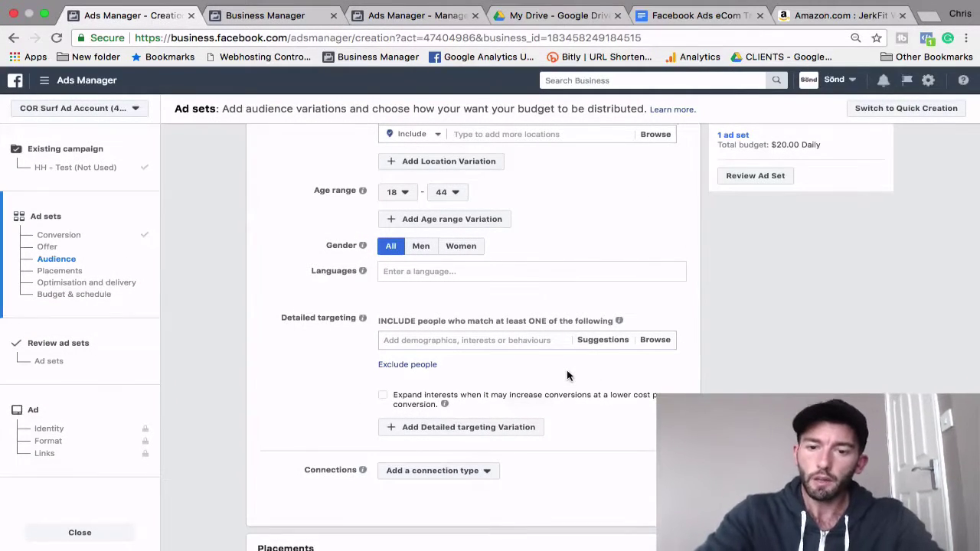
left_click(475, 340)
type("cross")
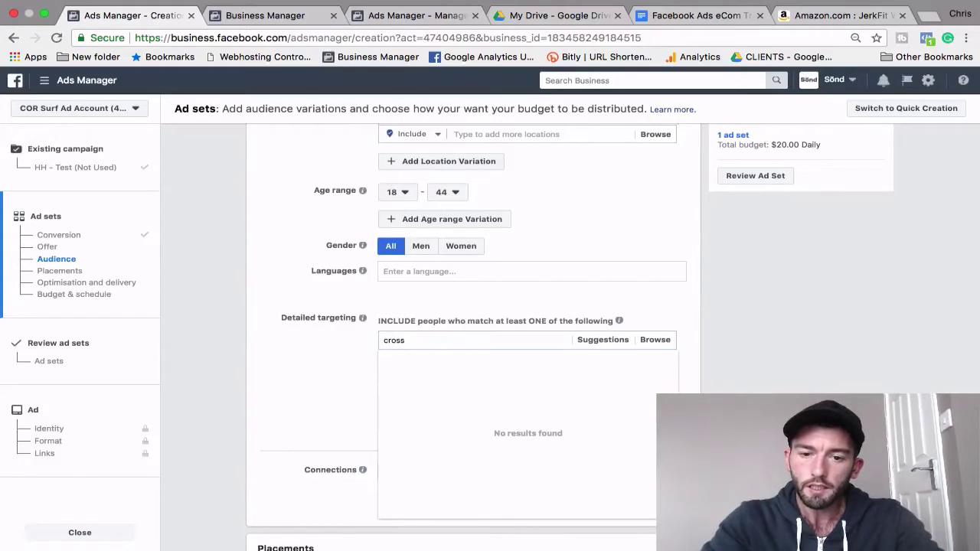
type("fit")
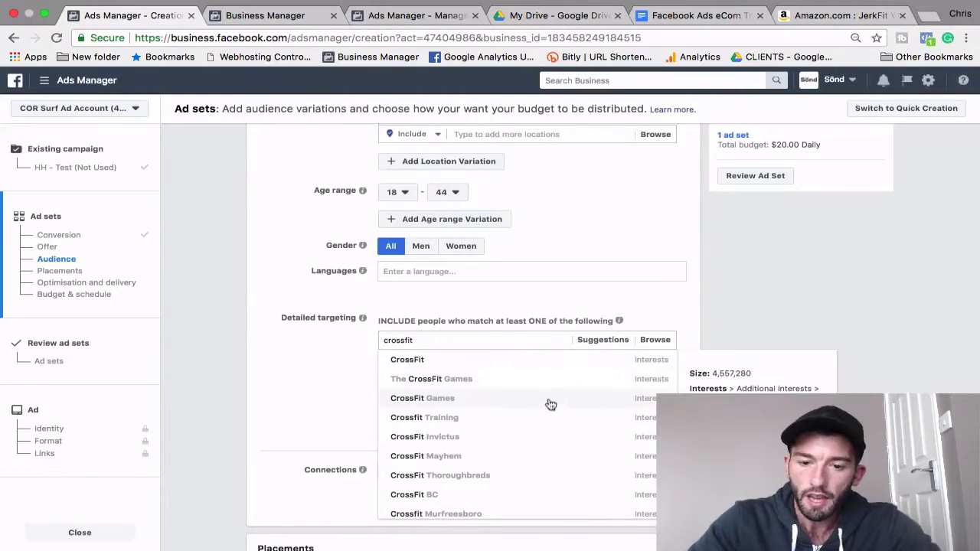
scroll(551, 415, "down", 5)
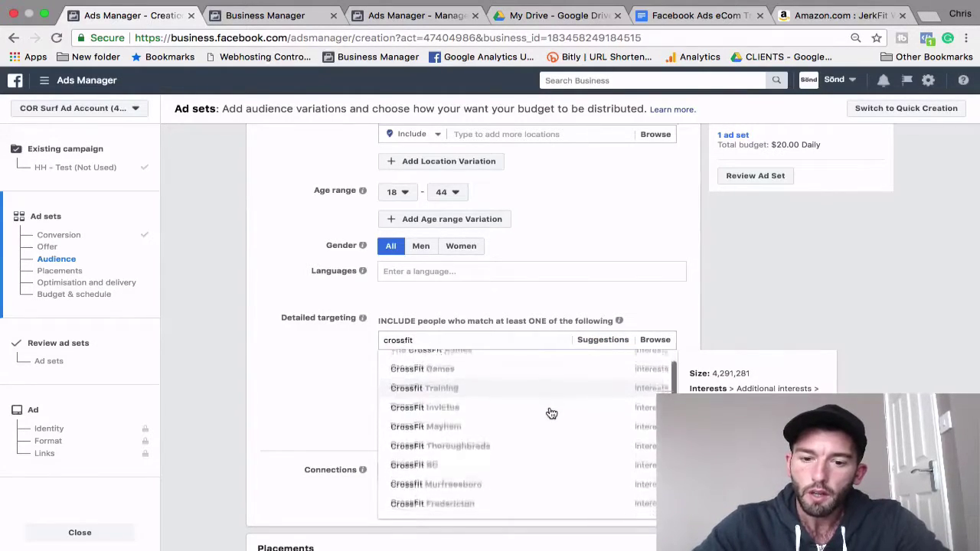
scroll(551, 413, "down", 6)
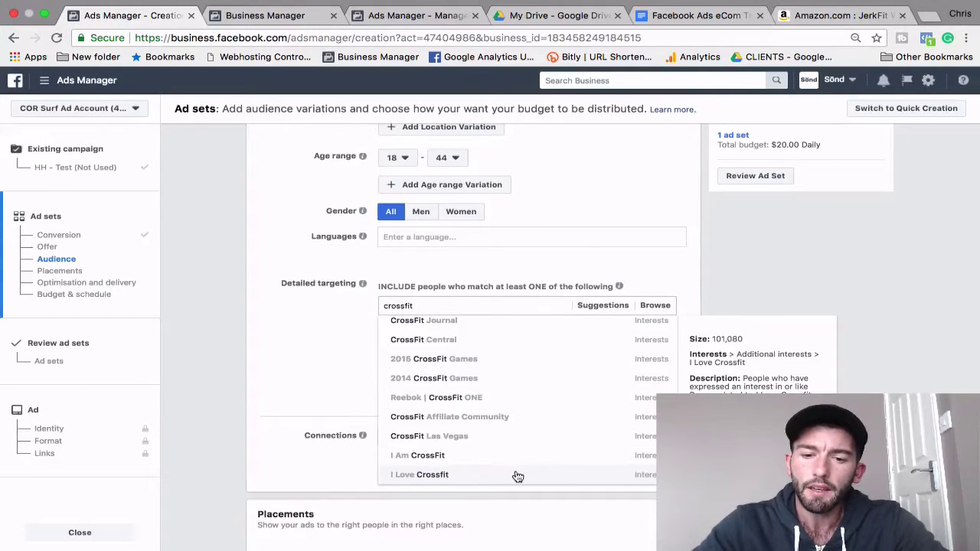
left_click(517, 476)
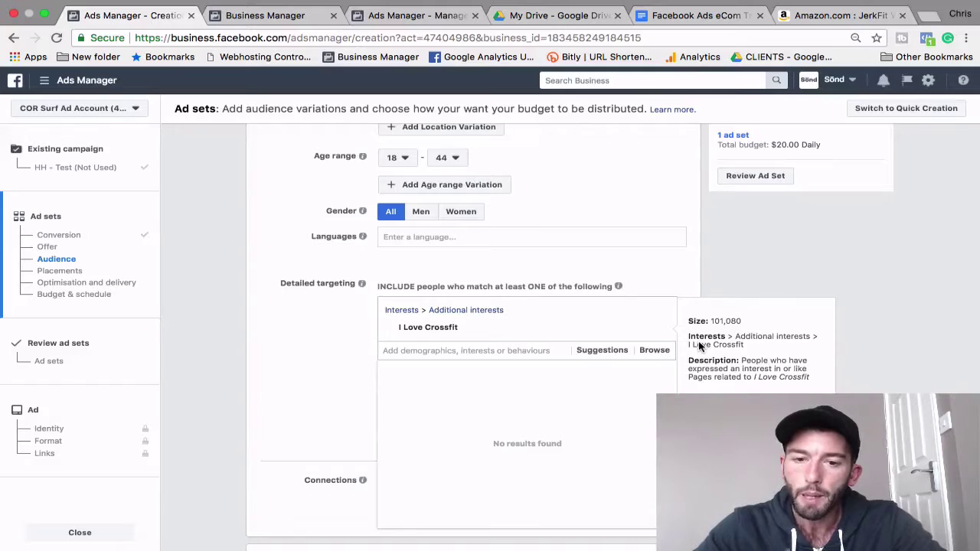
- Recheck the Sniper Rifle audience range in the Google Docs targeting notes and return to the Ads Manager ad set being created
left_click(693, 15)
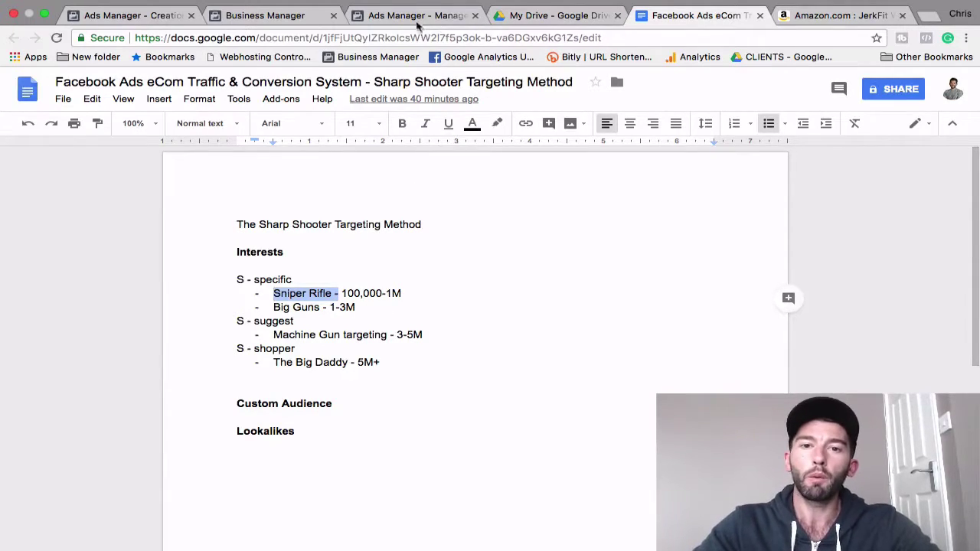
left_click(413, 17)
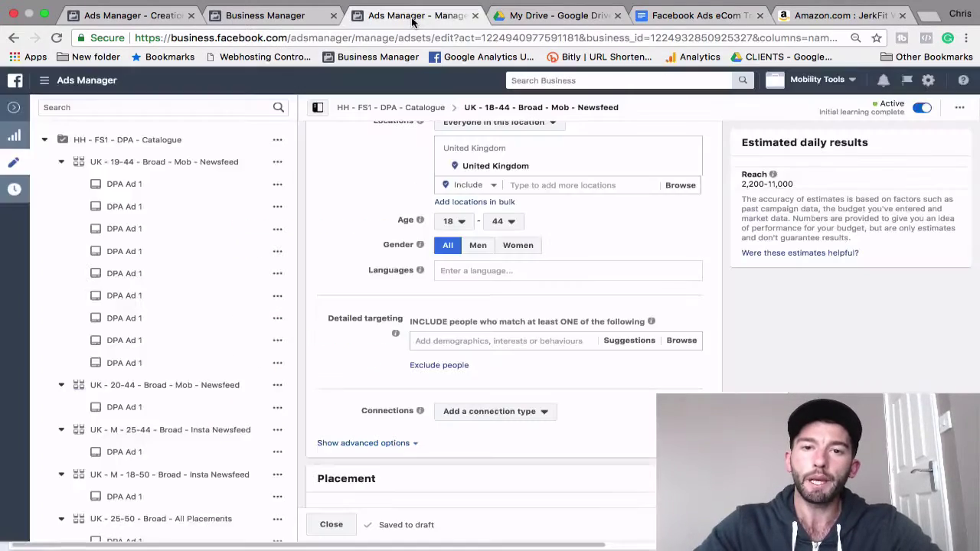
left_click(295, 17)
left_click(89, 24)
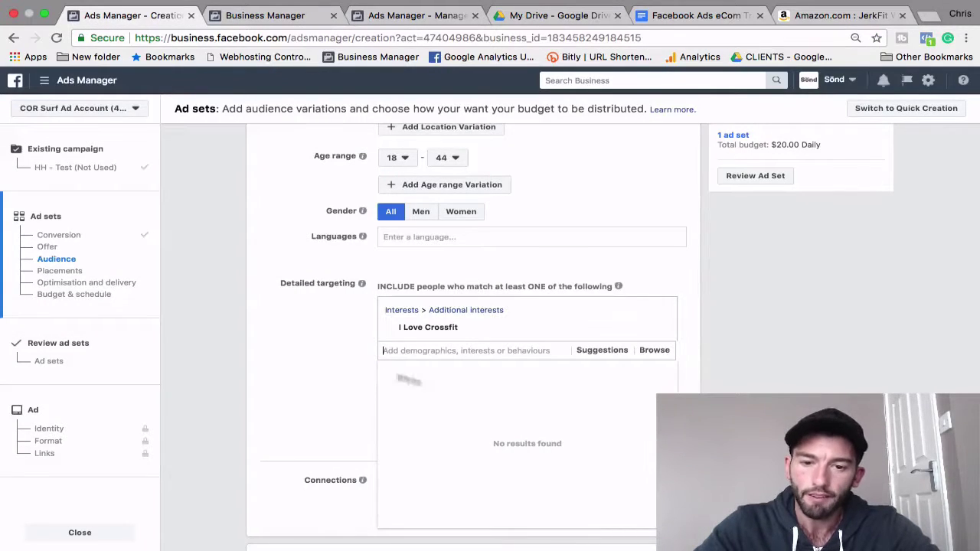
- Add a second detailed targeting variation alongside the I Love Crossfit one
left_click(325, 369)
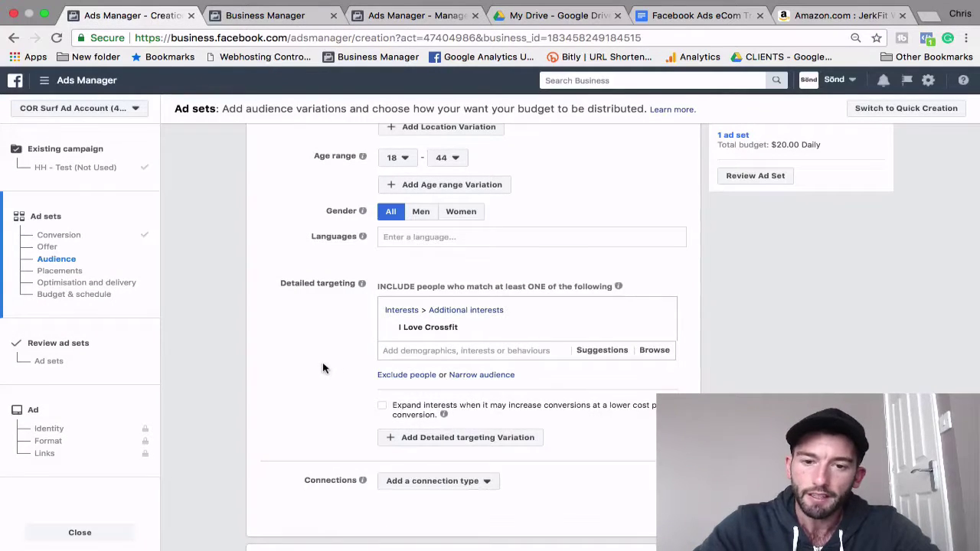
left_click(481, 440)
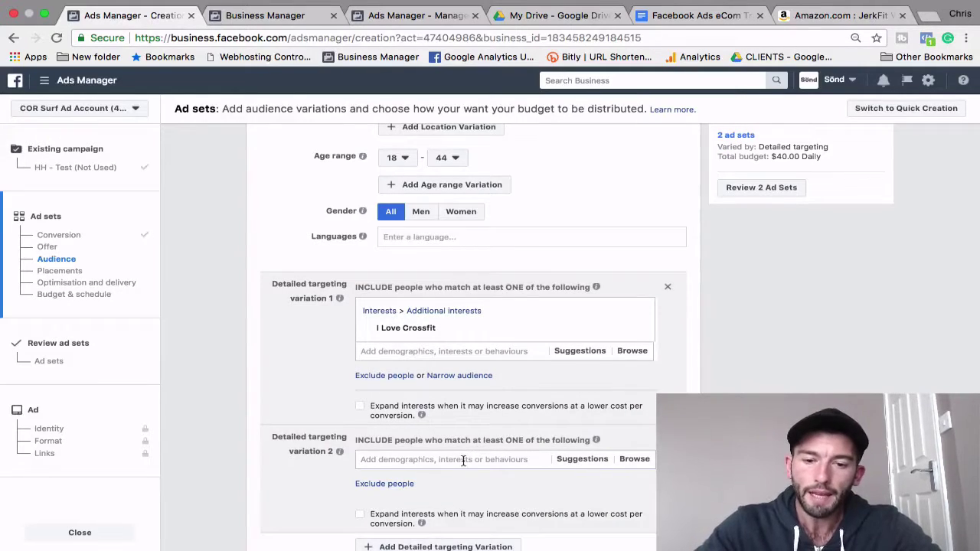
scroll(464, 459, "down", 1)
scroll(452, 398, "down", 1)
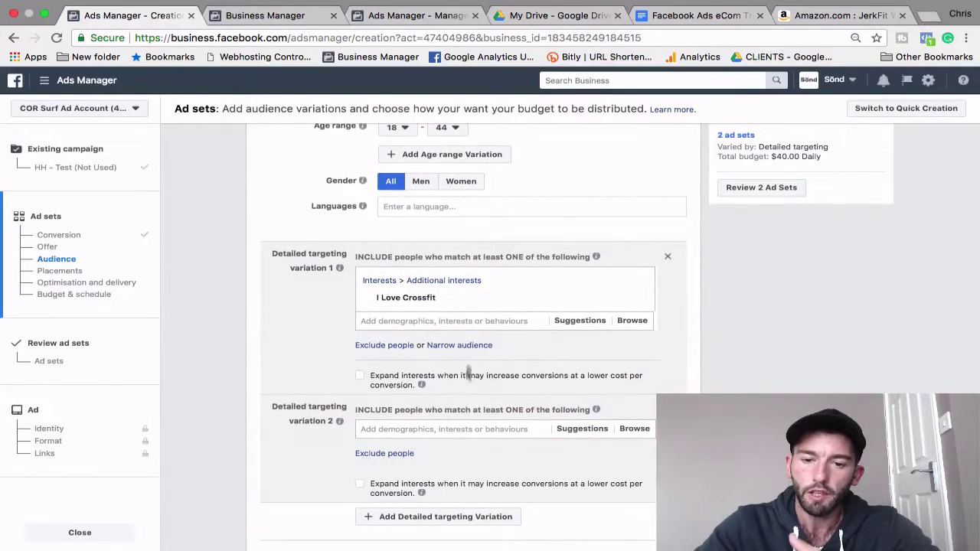
scroll(448, 442, "down", 1)
- Search for "crossfit" in detailed targeting variation 2 and add the CrossFit Mayhem interest
left_click(449, 404)
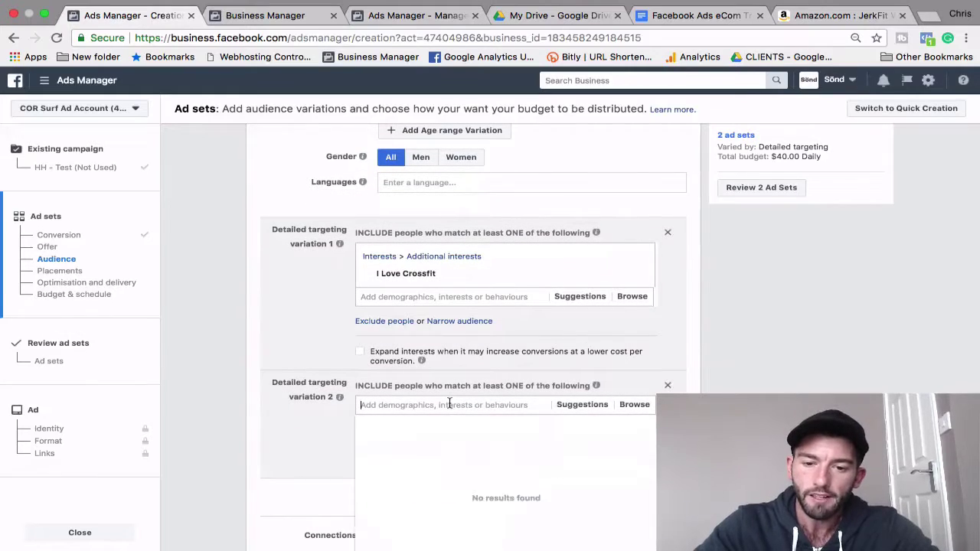
type("cor")
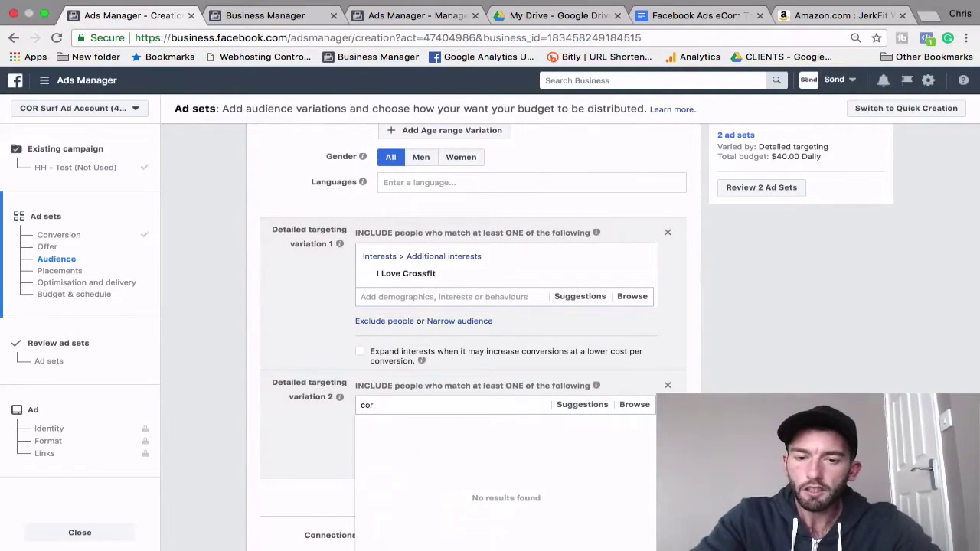
key("BackSpace")
key("BackSpace")
type("rossfit")
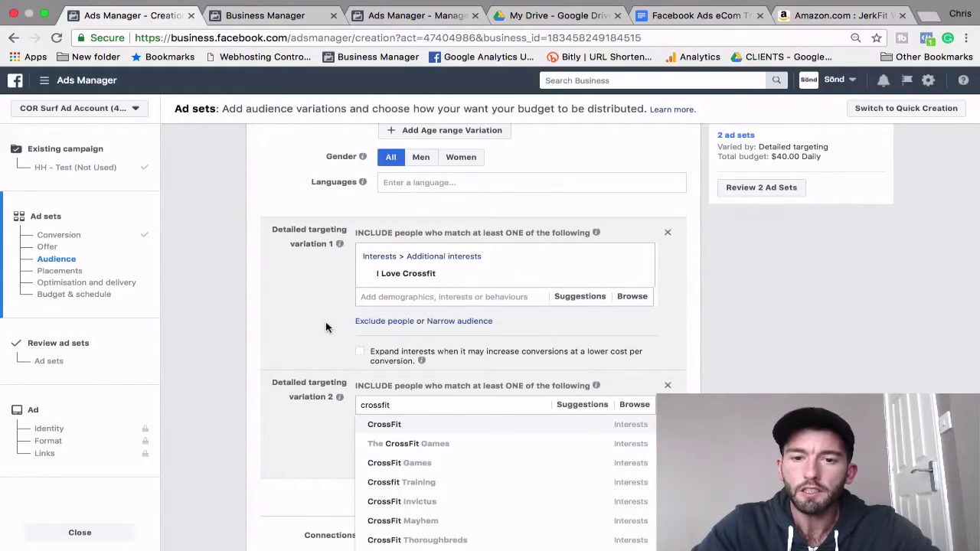
scroll(326, 327, "down", 1)
scroll(325, 326, "down", 1)
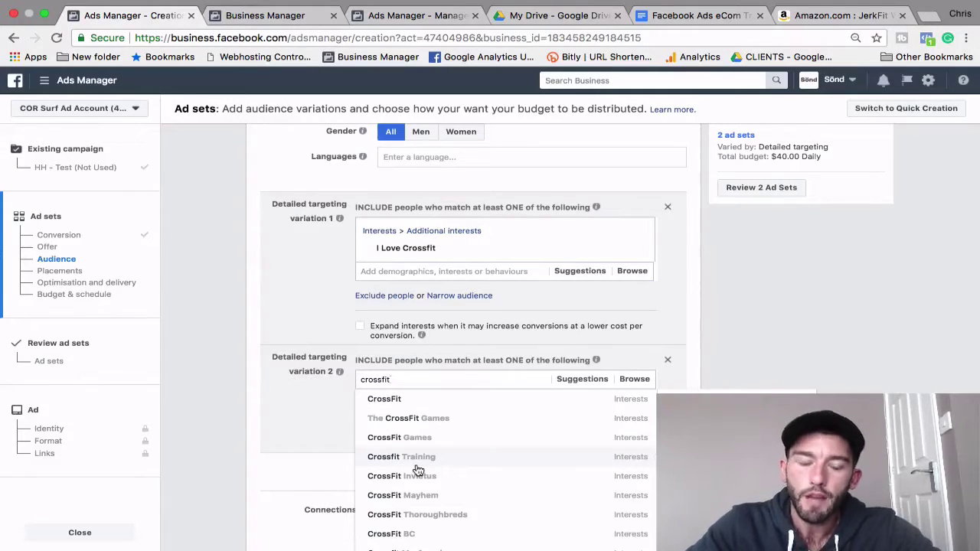
scroll(418, 470, "down", 1)
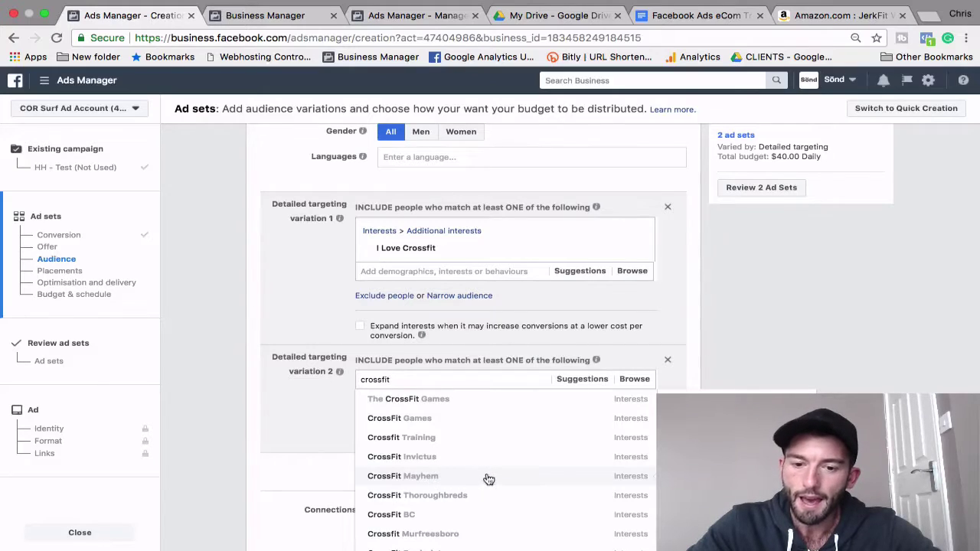
left_click(540, 482)
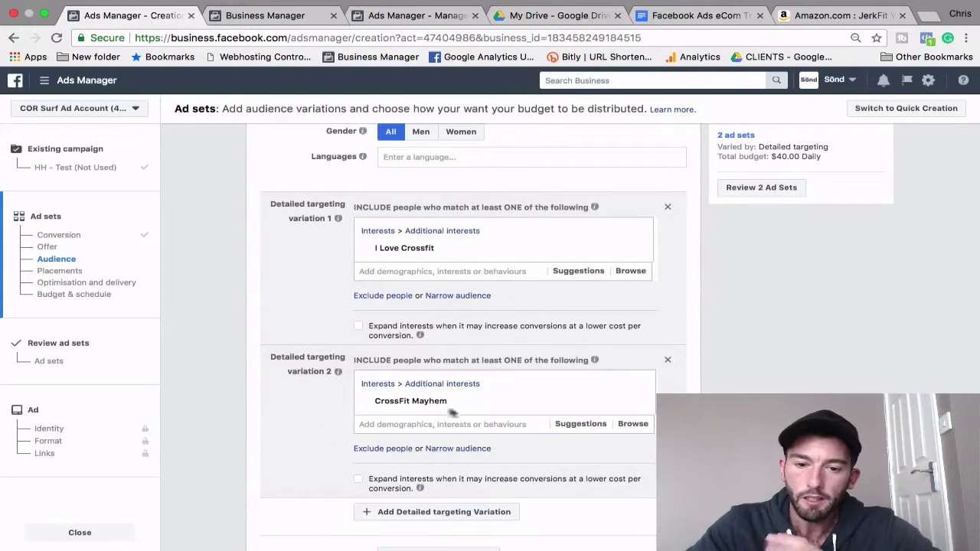
mouse_move(420, 407)
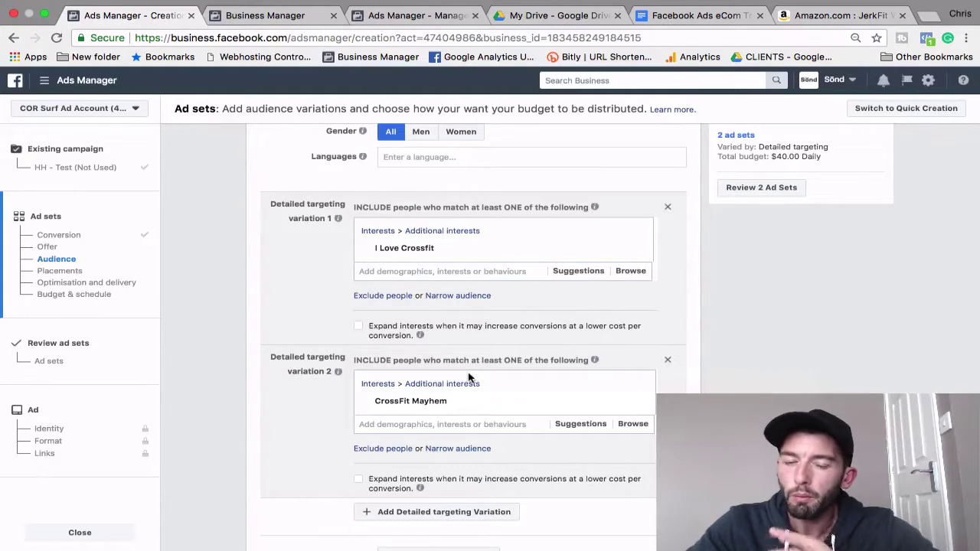
mouse_move(490, 405)
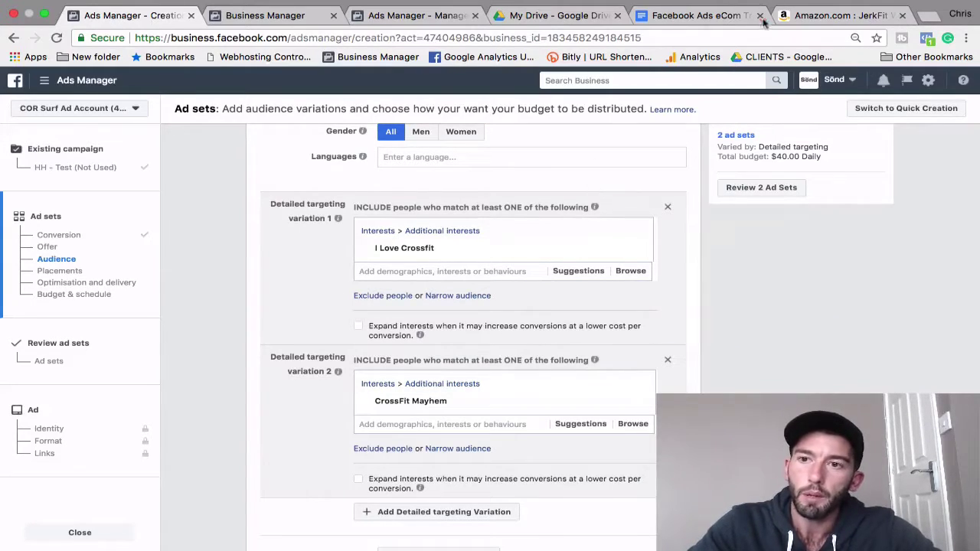
- Review the Big Guns line in the Google Docs targeting notes and return to the Ads Manager ad set being created
left_click(652, 17)
left_click_drag(370, 307, 243, 307)
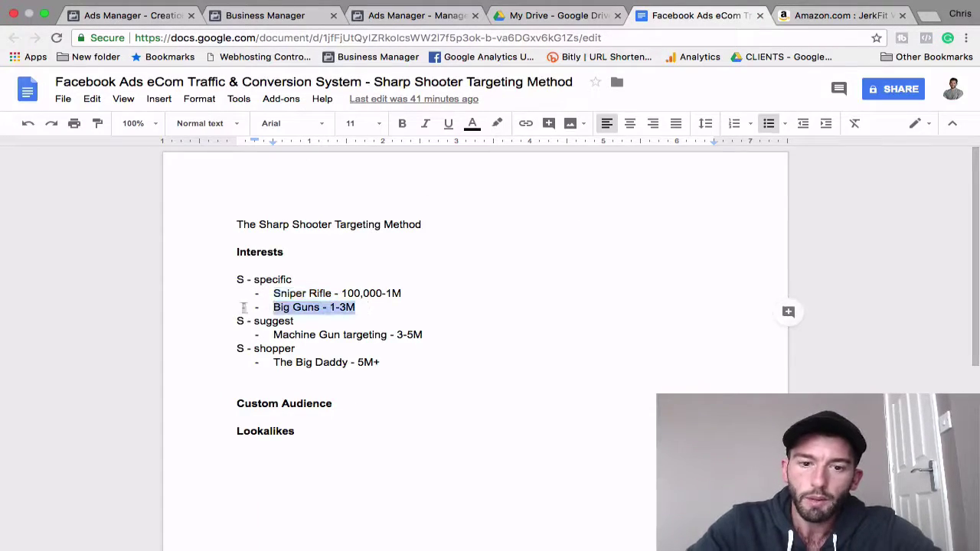
left_click(307, 316)
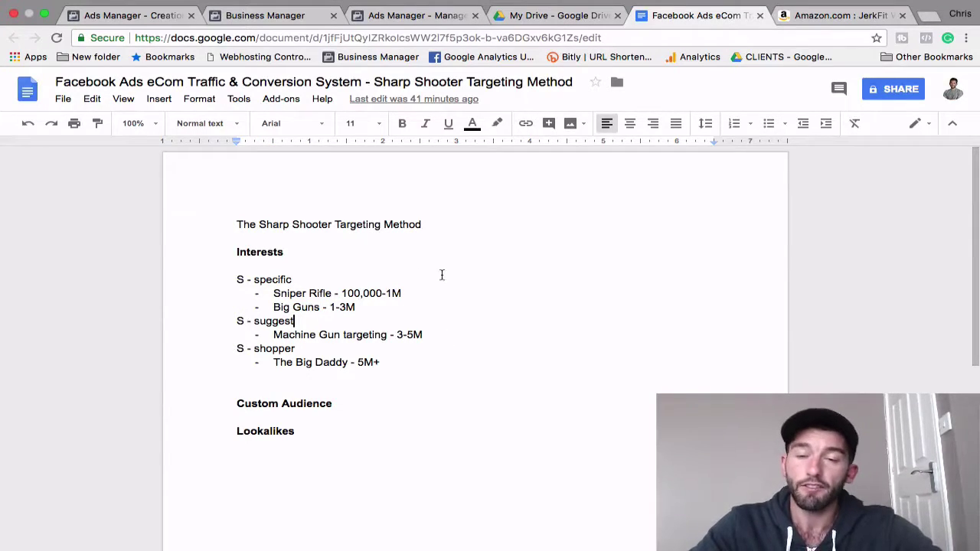
left_click(413, 19)
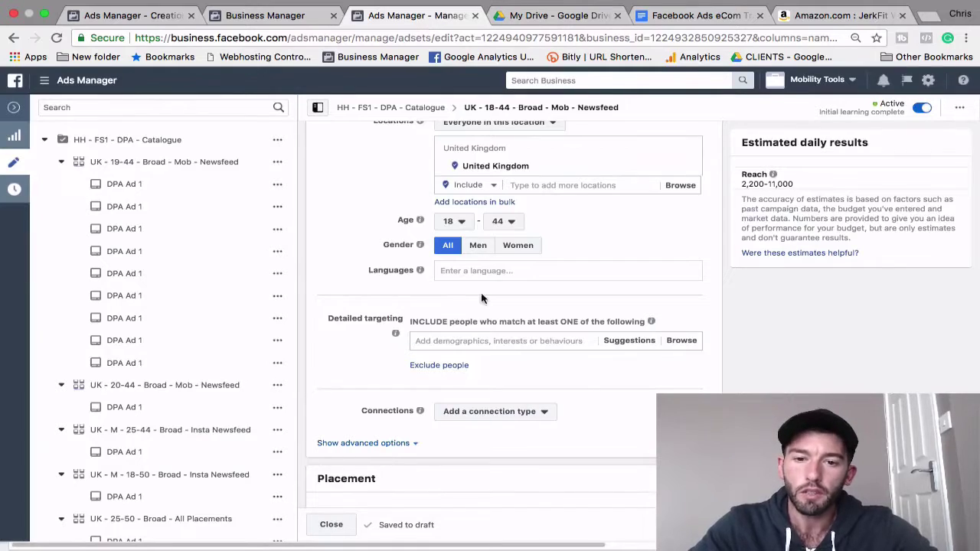
left_click(131, 32)
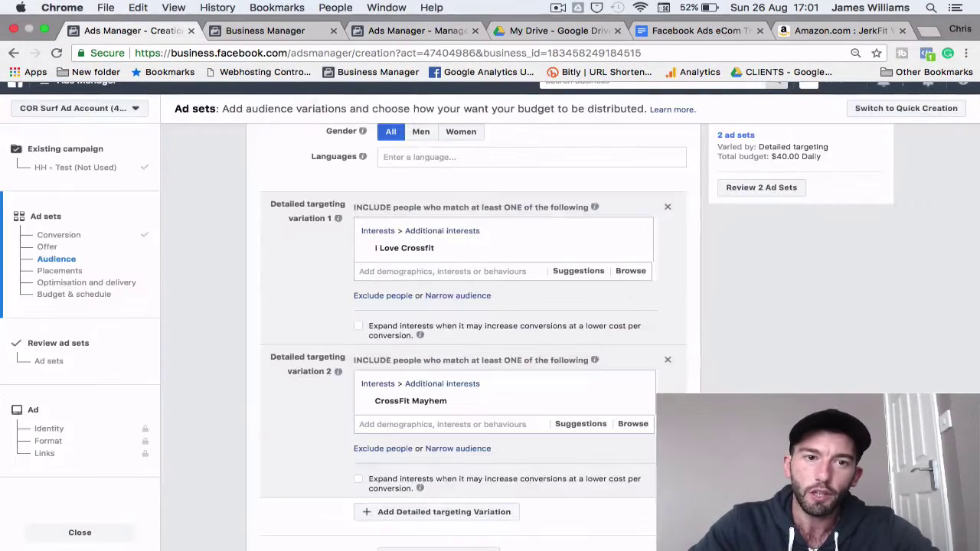
- Add a third detailed targeting variation below the CrossFit Mayhem one
scroll(477, 420, "down", 2)
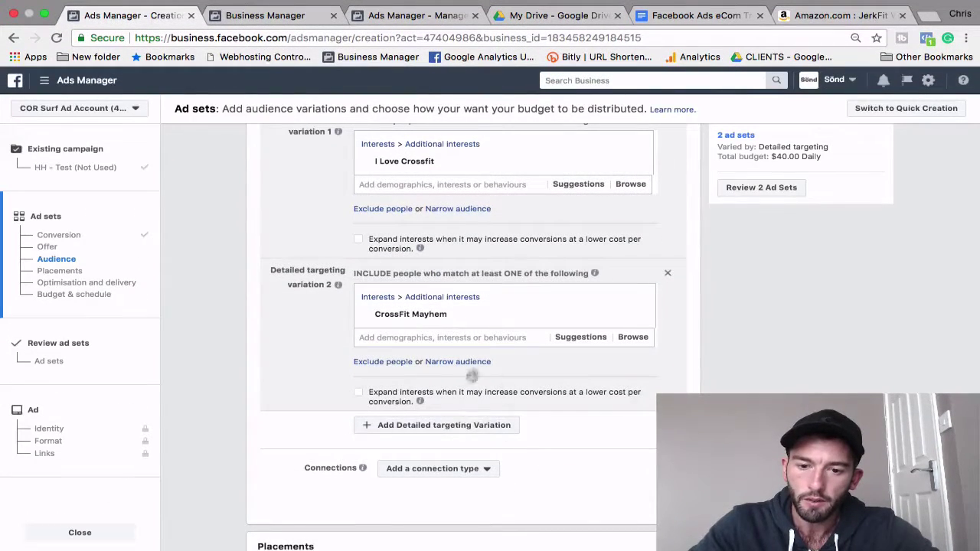
left_click(447, 431)
left_click(412, 448)
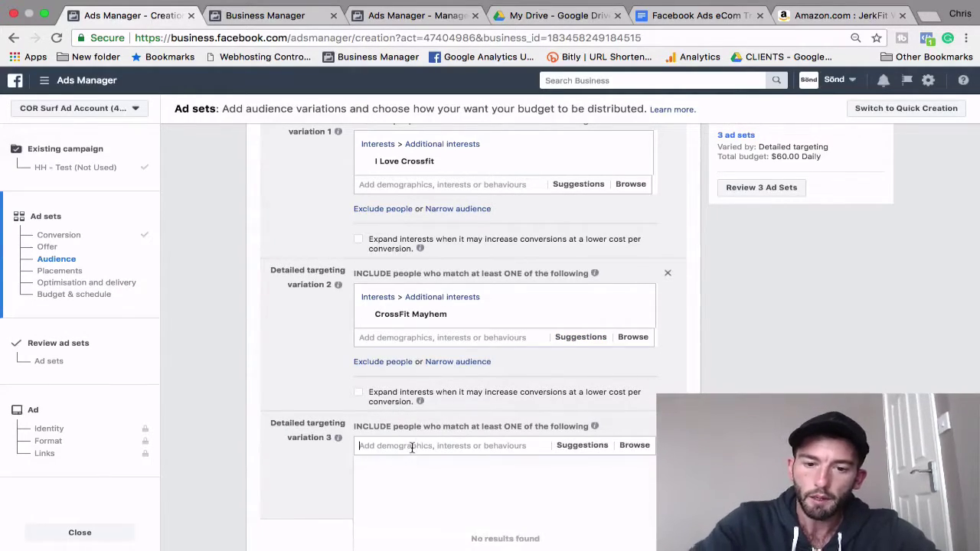
scroll(412, 448, "down", 2)
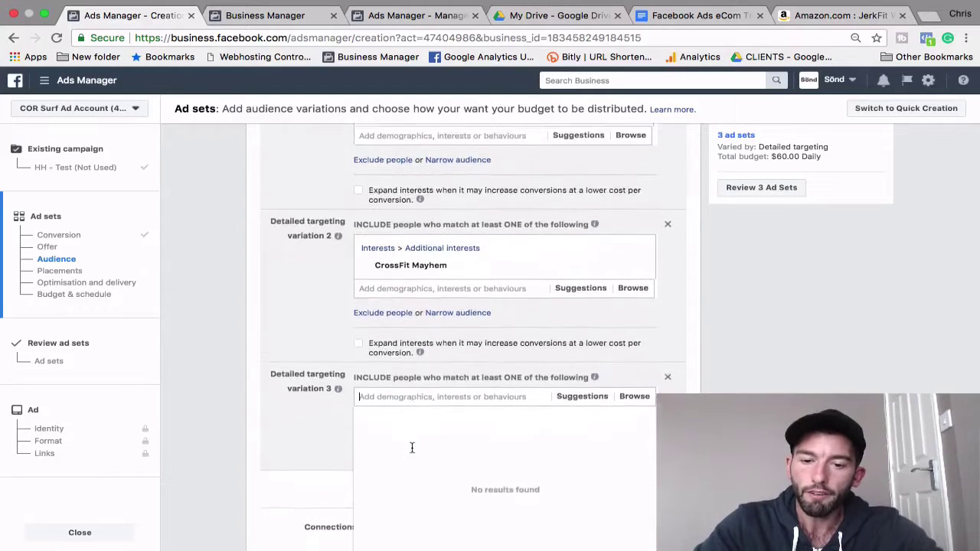
- Search for "crossfit" in detailed targeting variation 3 and browse the suggested interests
type("crossfit")
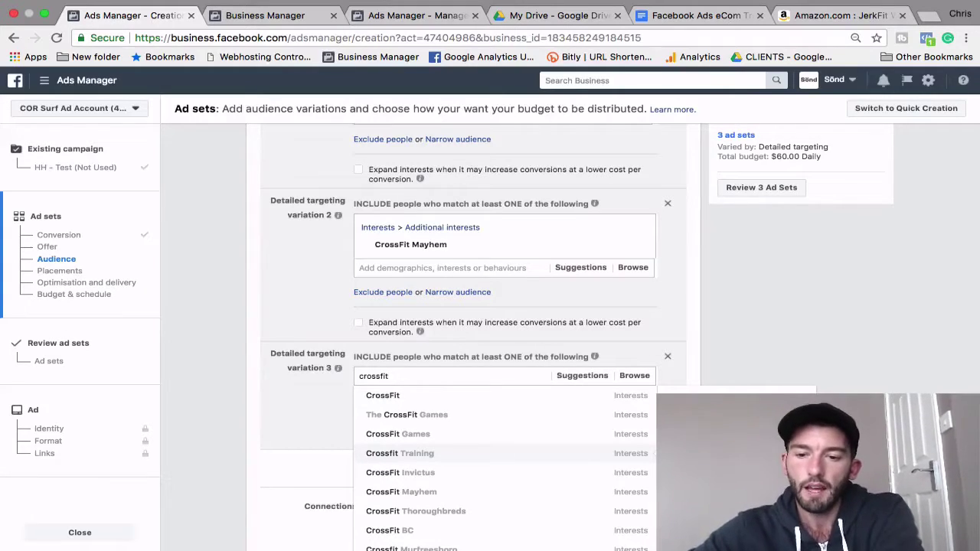
scroll(426, 464, "down", 3)
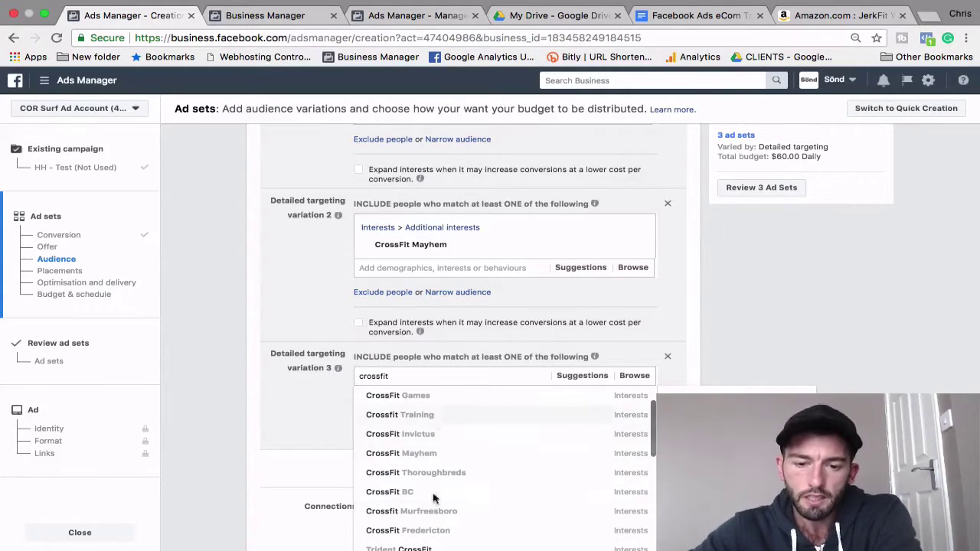
scroll(435, 503, "down", 5)
scroll(435, 503, "up", 8)
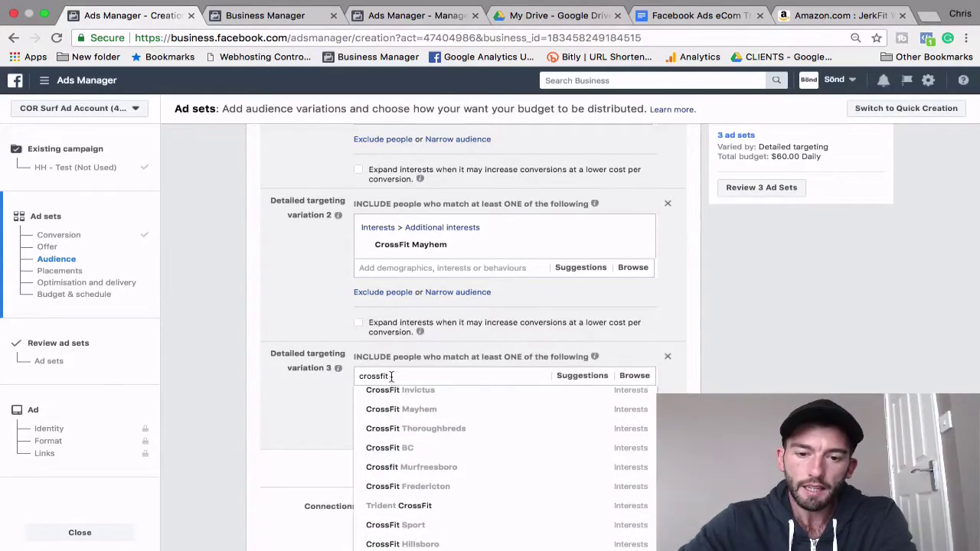
- Replace the search in detailed targeting variation 3 with "weight lifting", check the suggested interests, and close them without choosing one
left_click_drag(392, 376, 351, 379)
type("we")
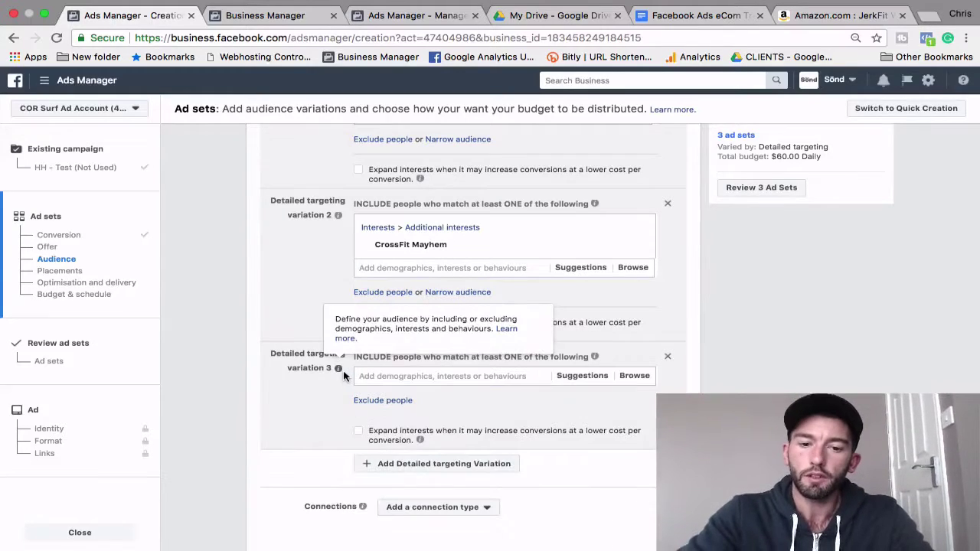
type("ight l")
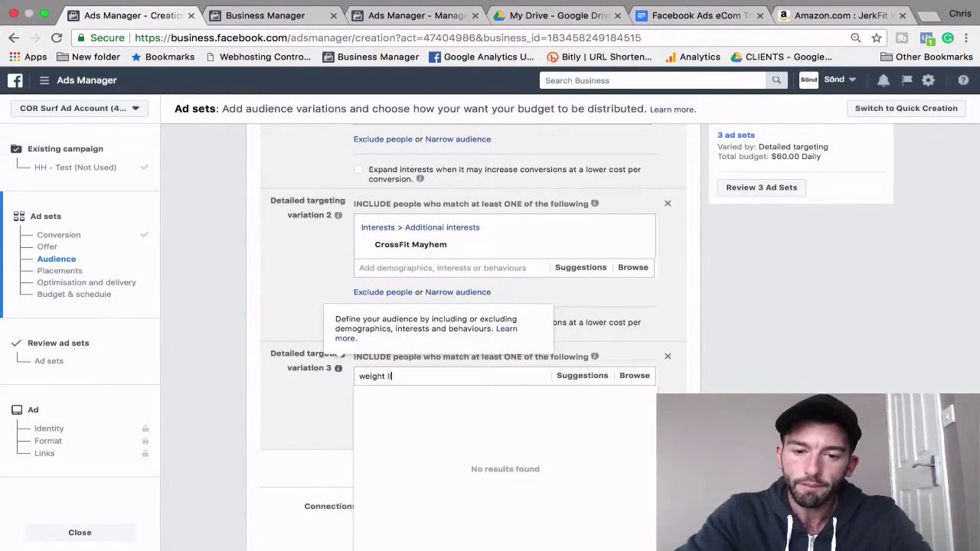
type("ifting")
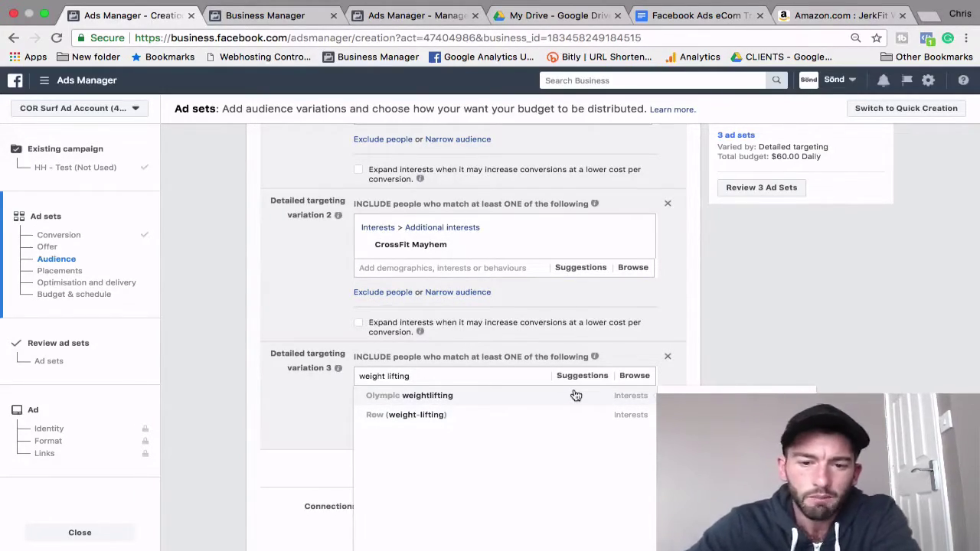
left_click(336, 397)
left_click(441, 378)
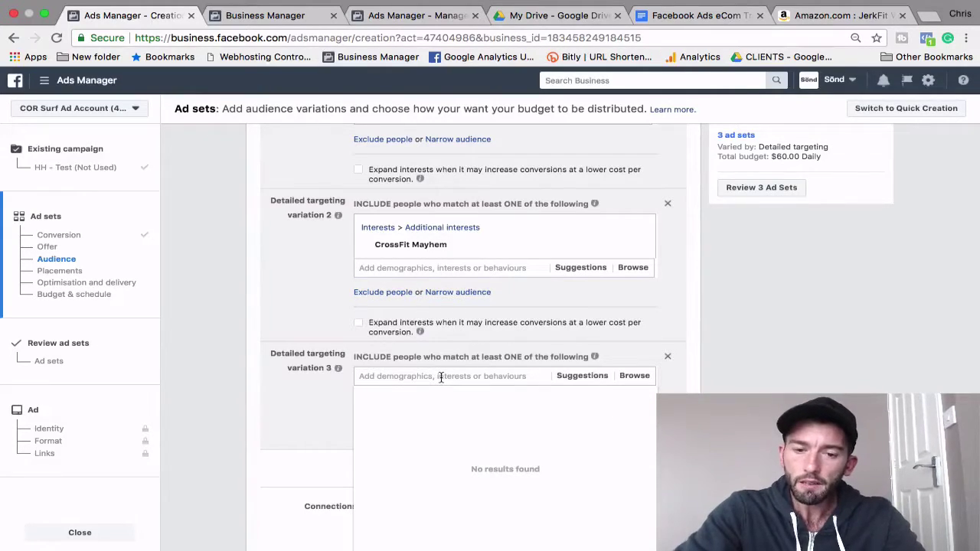
- Consult the targeting notes in Google Docs and, back in Ads Manager, search for "crossfit" and add the CrossFit Games interest to variation 3
left_click(700, 32)
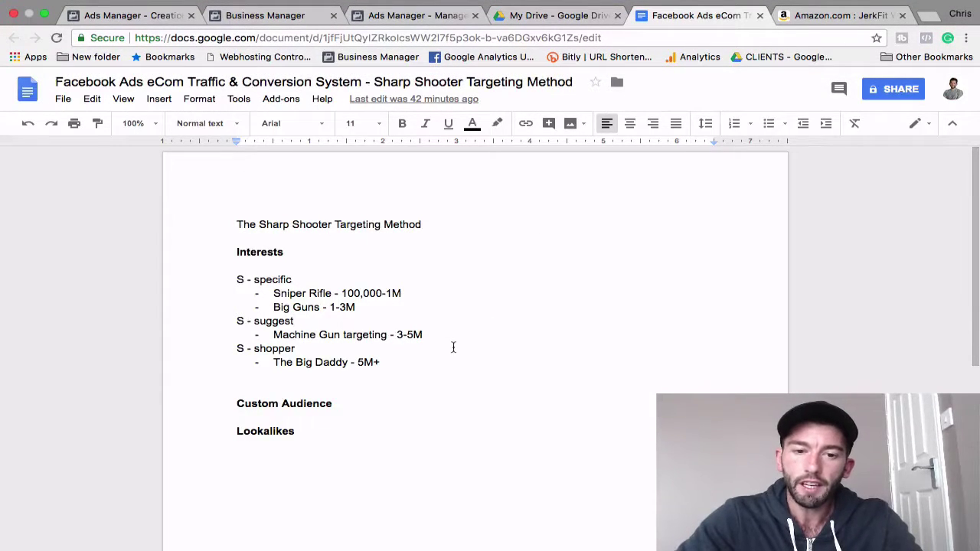
left_click(431, 15)
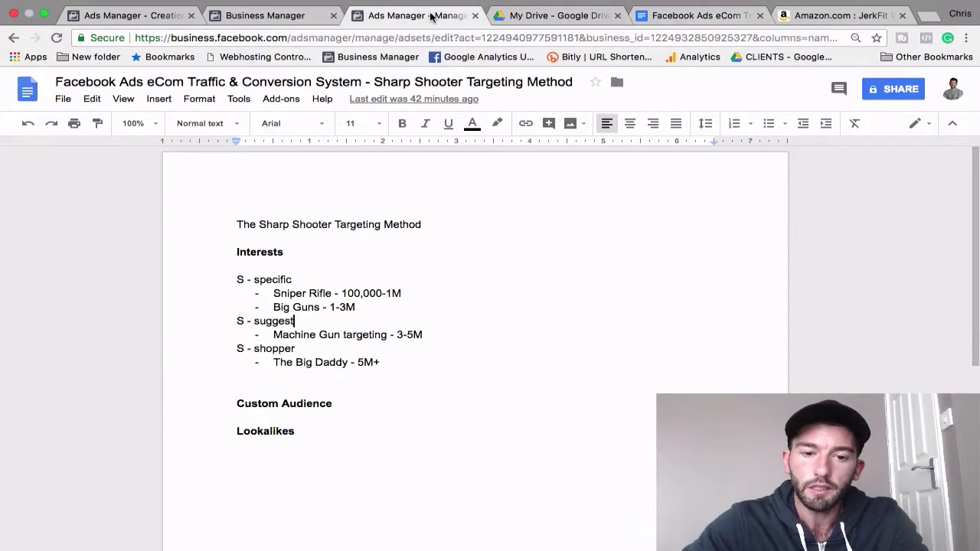
left_click(130, 16)
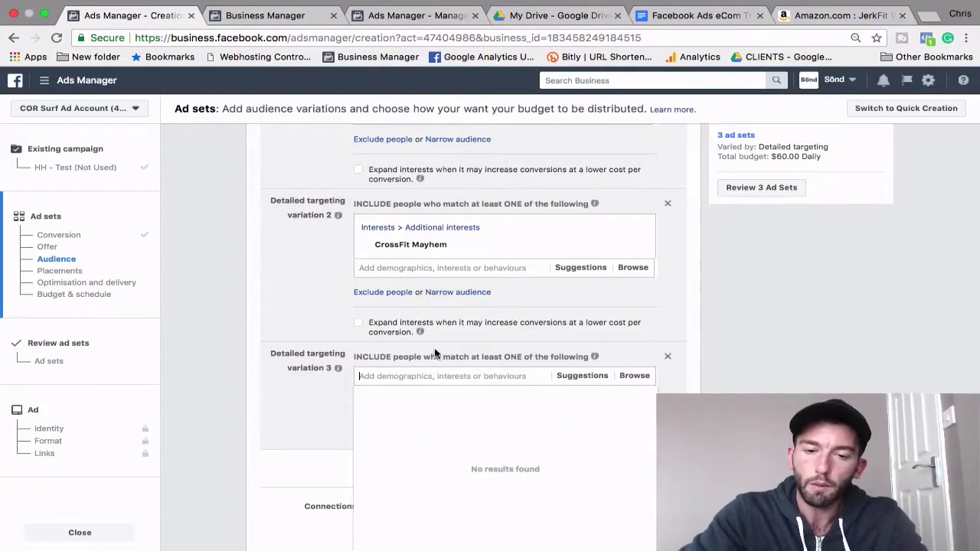
type("crossfit")
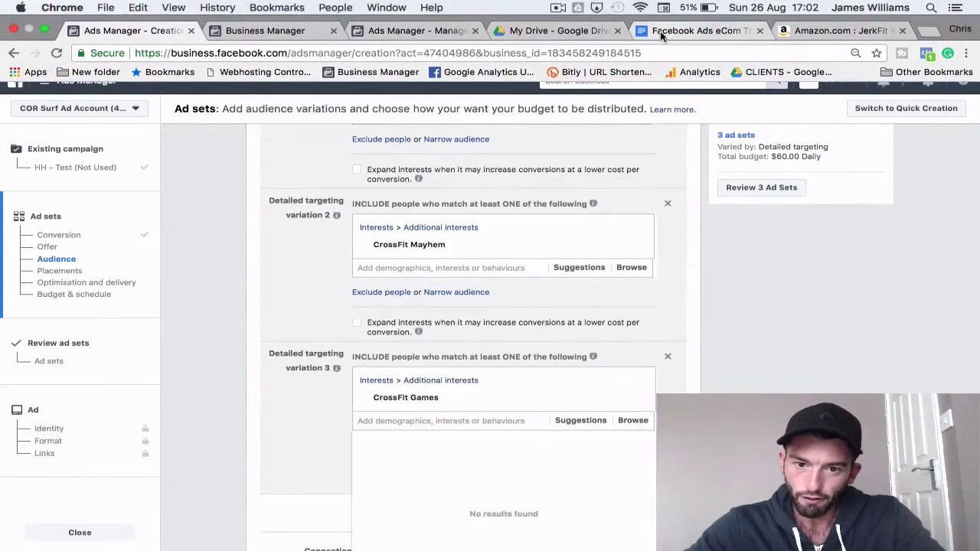
- Review the shopper entry and its Big Daddy line in the Google Docs notes and return to the Ads Manager ad set creation
left_click(663, 30)
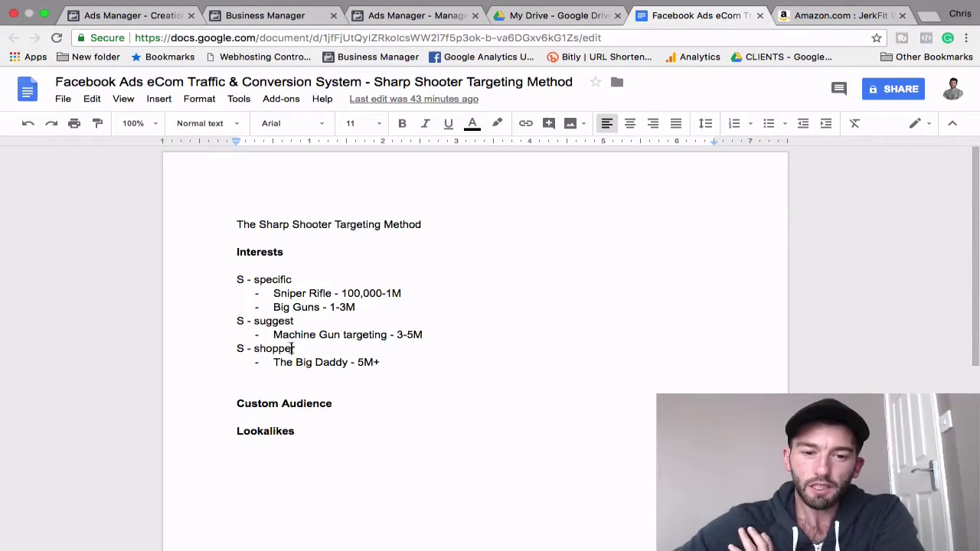
left_click_drag(291, 349, 279, 349)
left_click(319, 363)
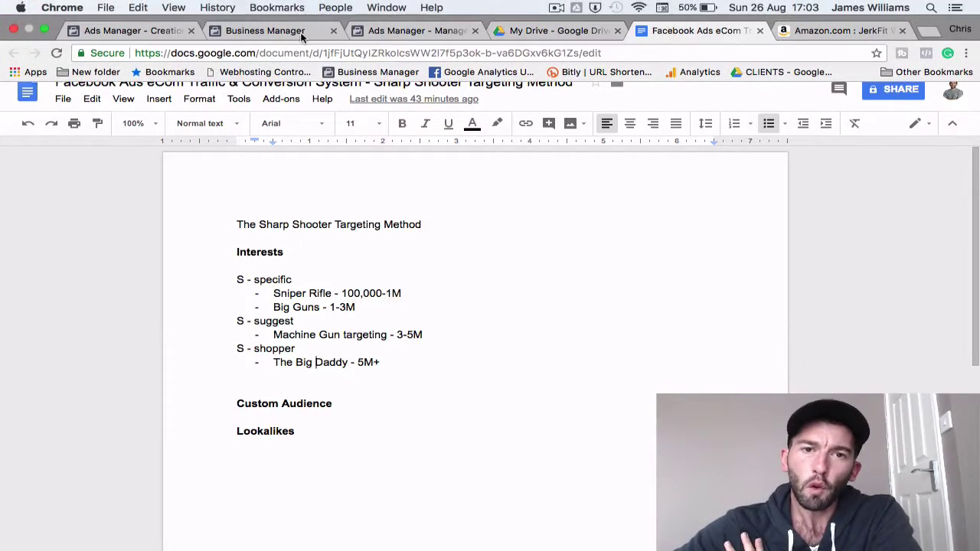
left_click(402, 30)
left_click(107, 31)
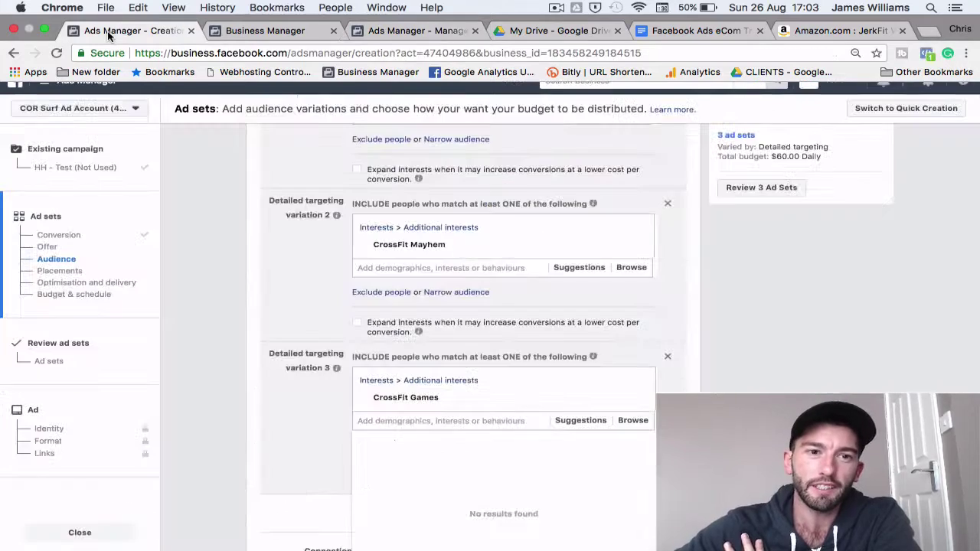
- Add detailed targeting variation 4 and search it for "engaged shopper" to include the Engaged shoppers purchase behaviour
scroll(506, 344, "down", 2)
left_click(295, 329)
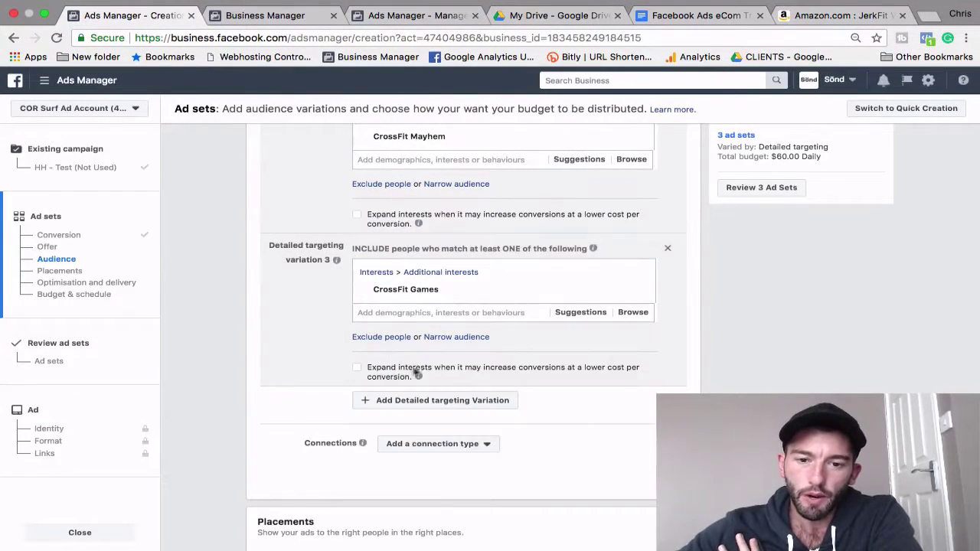
left_click(469, 409)
scroll(459, 432, "down", 1)
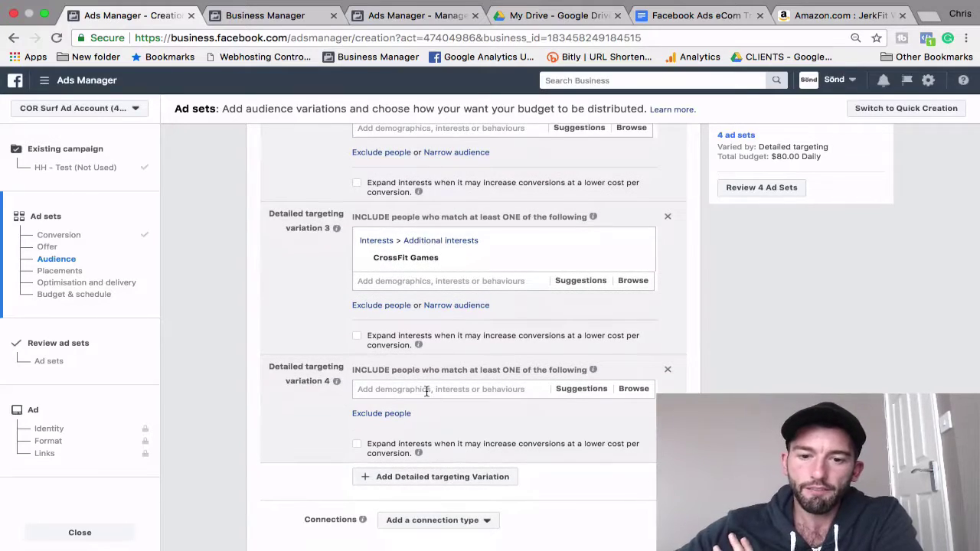
left_click(426, 390)
type("eng")
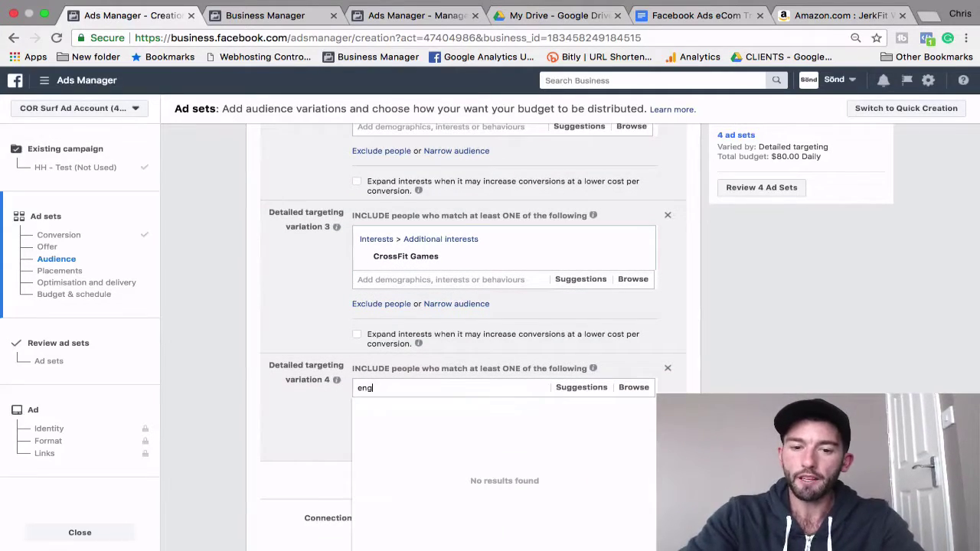
type("aged shpp")
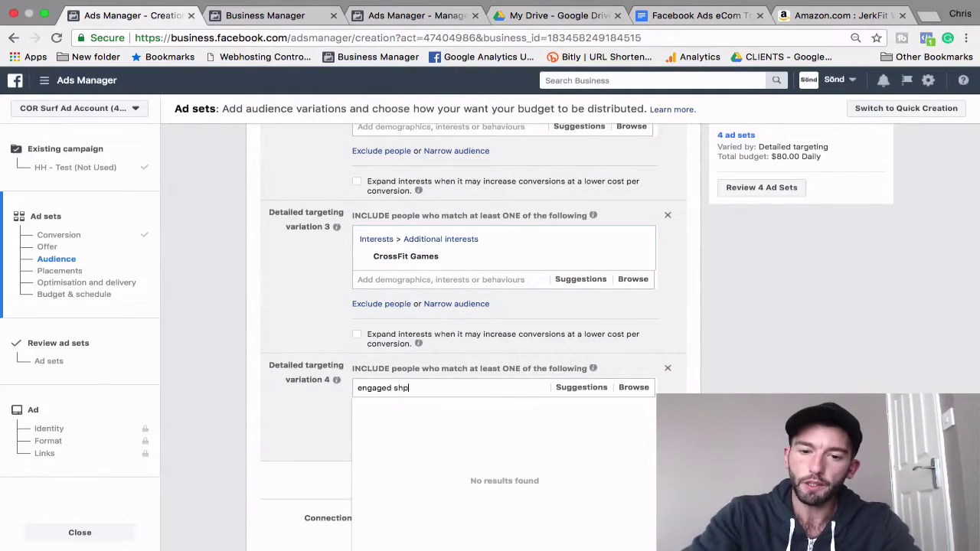
key("BackSpace")
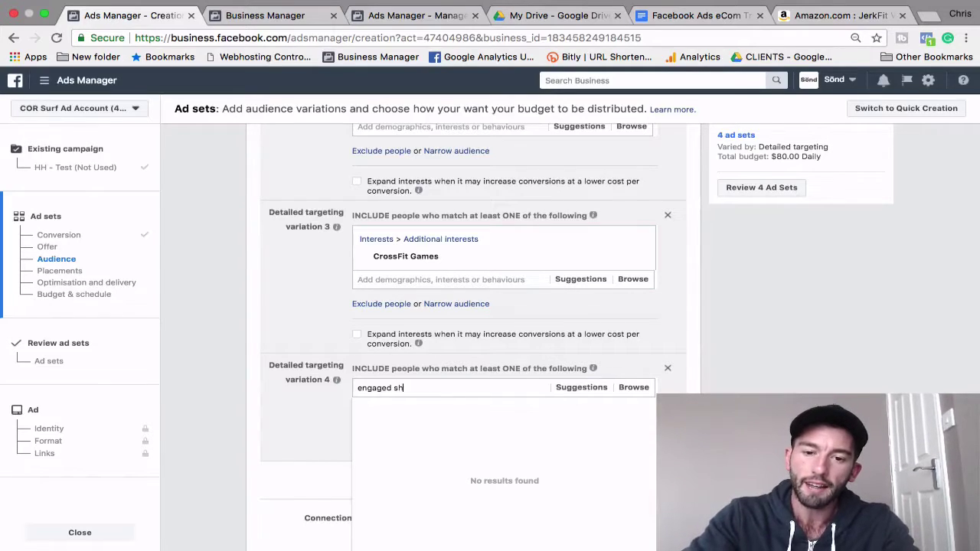
type("opper")
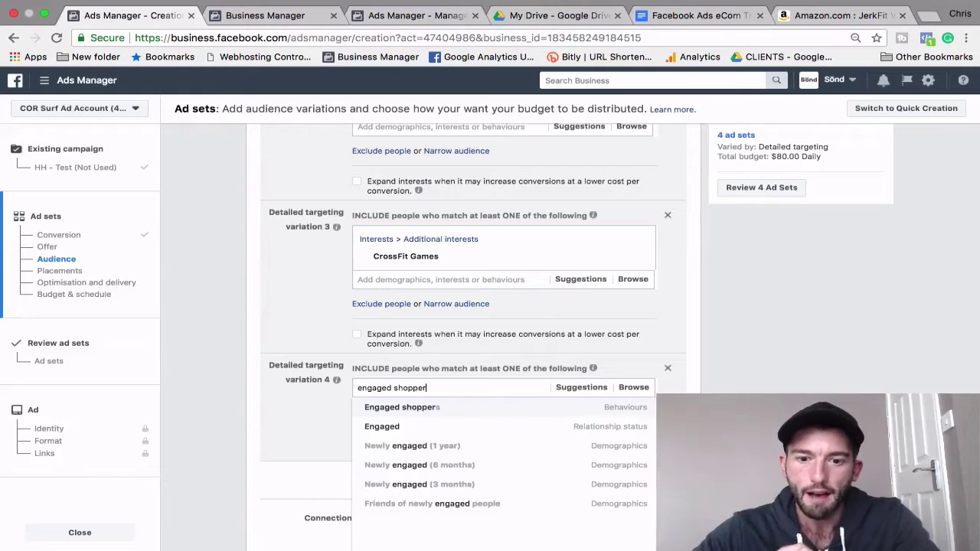
left_click(413, 408)
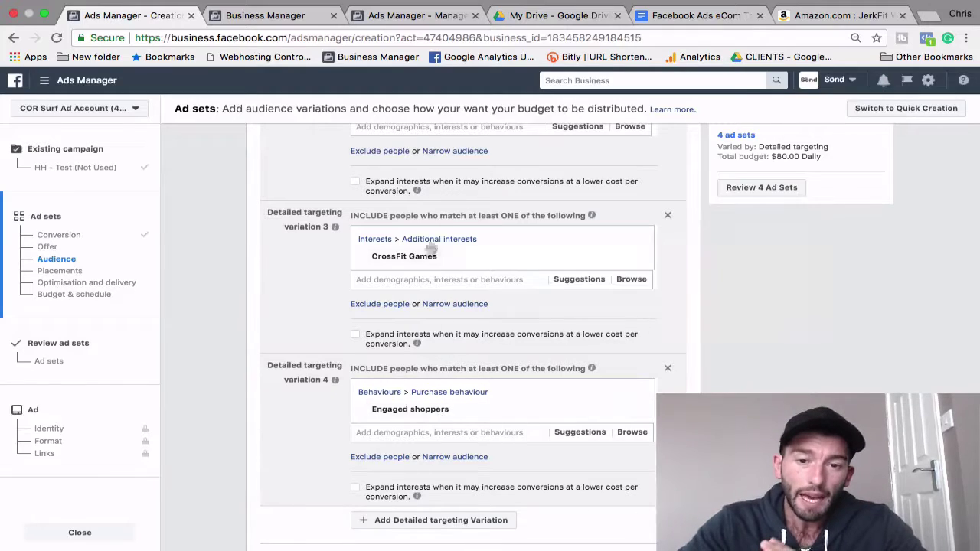
- Add detailed targeting variation 5 and search it for "crossfit" to include the CrossFit interest
mouse_move(421, 259)
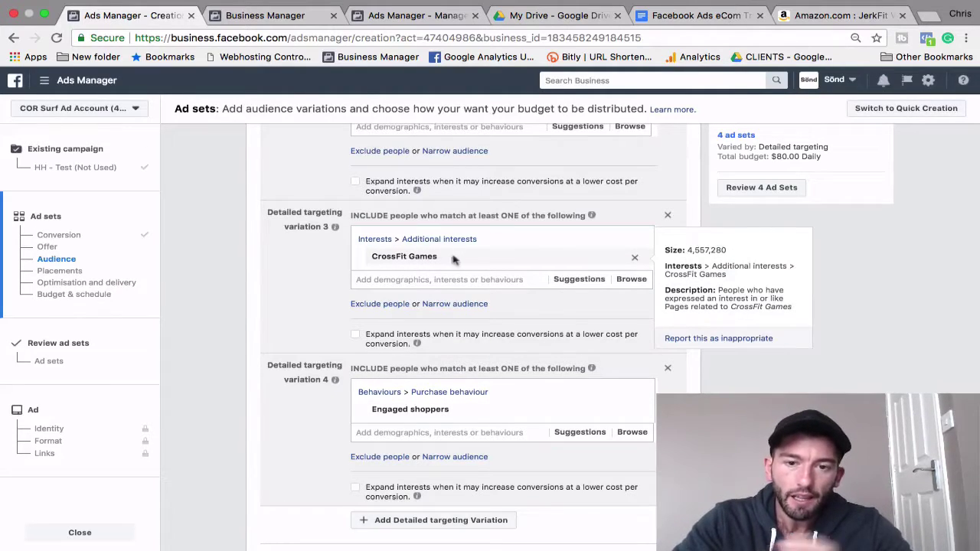
mouse_move(434, 410)
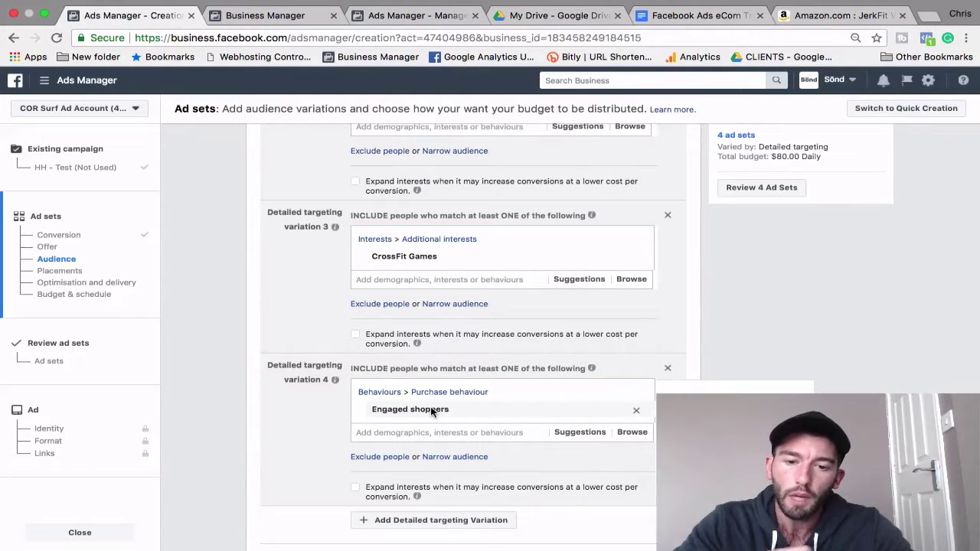
scroll(431, 411, "down", 2)
scroll(486, 385, "down", 1)
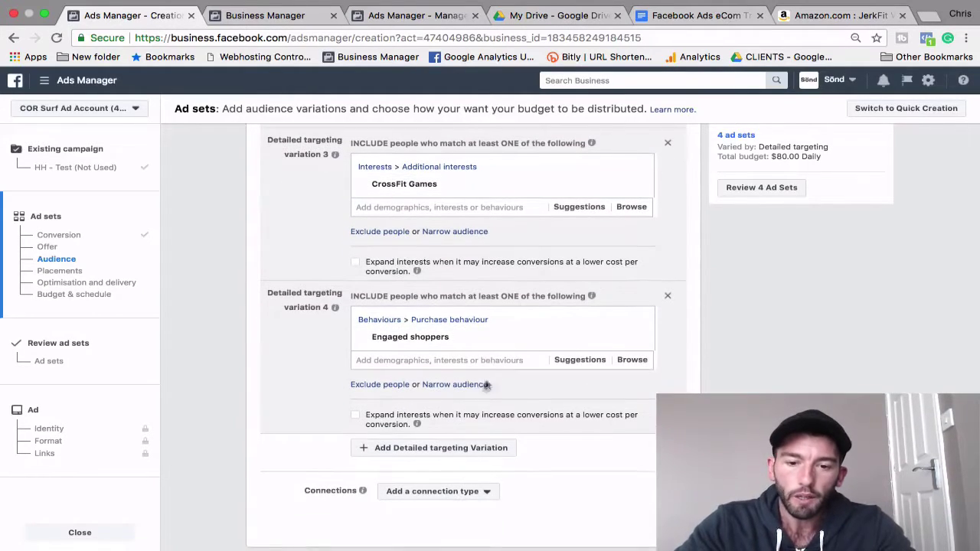
left_click(414, 448)
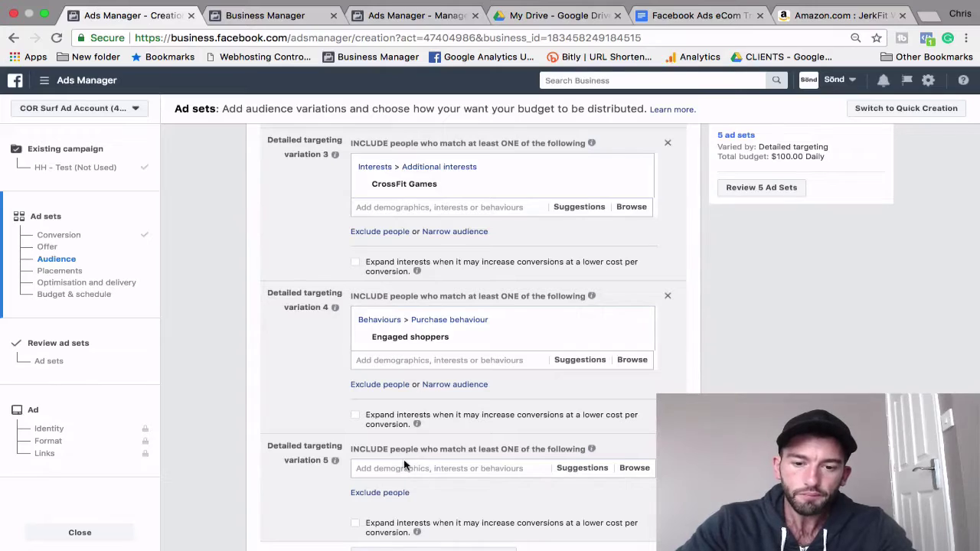
left_click(403, 467)
type("cross")
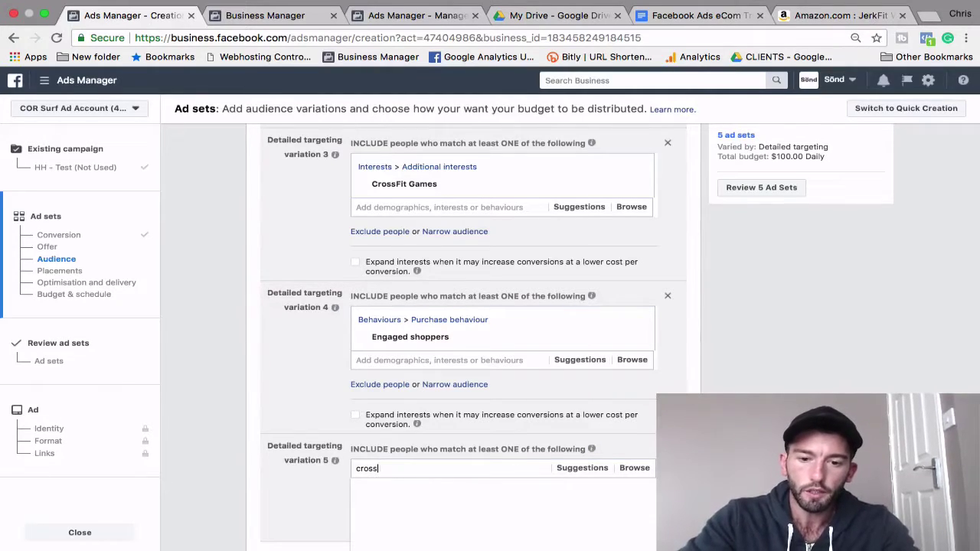
type("fit")
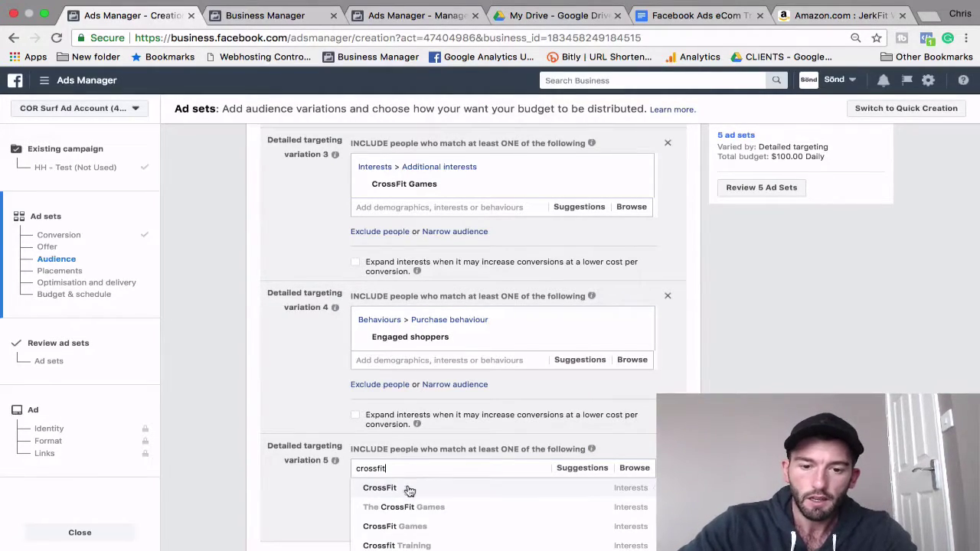
left_click(409, 488)
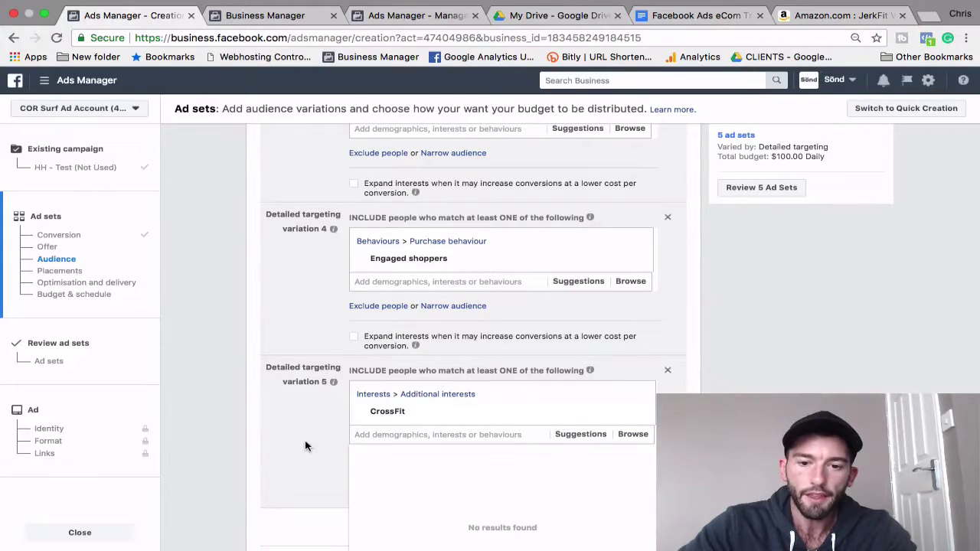
- Narrow variation 5 to people who must also match the Engaged shoppers behaviour, and add a sixth detailed targeting variation without any interests
scroll(305, 447, "down", 3)
left_click(453, 347)
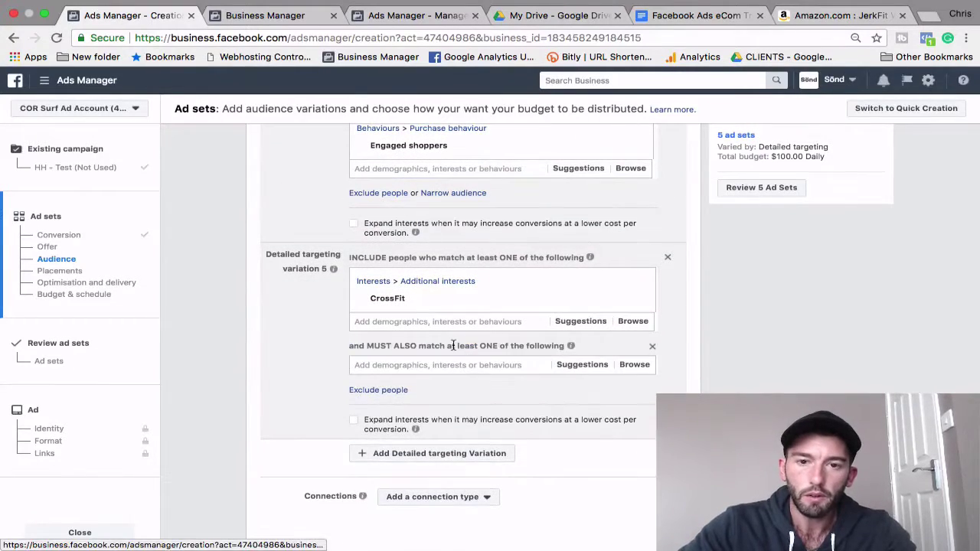
left_click(416, 364)
type("engaged")
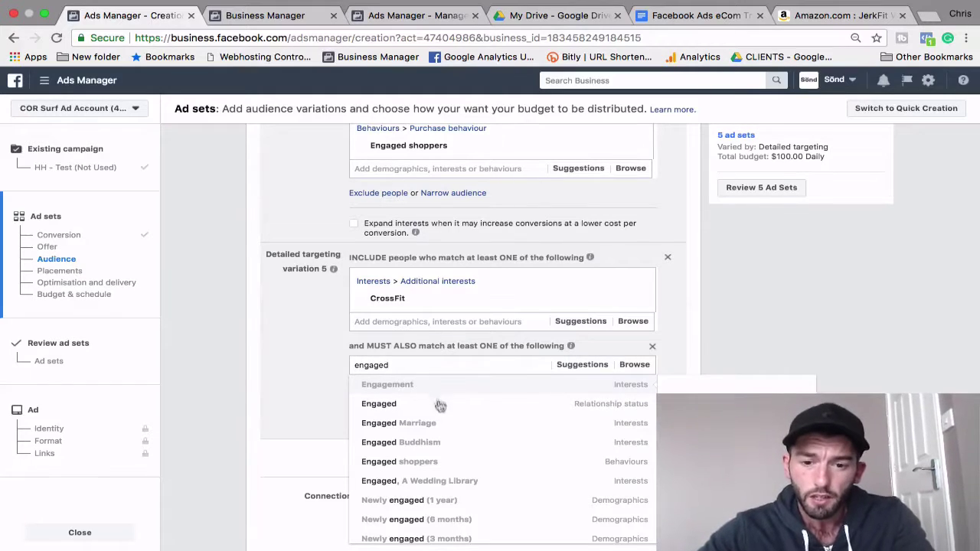
left_click(427, 466)
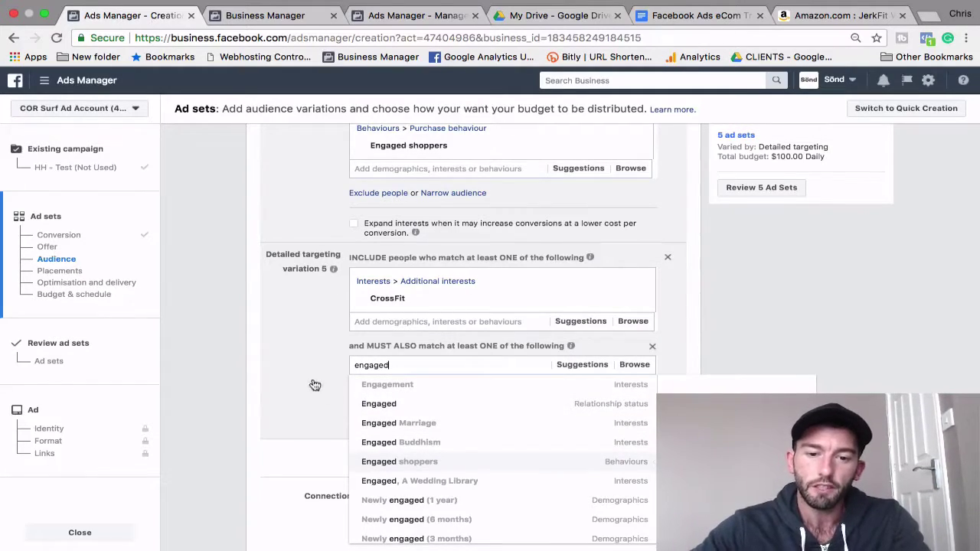
left_click(312, 383)
scroll(312, 384, "down", 1)
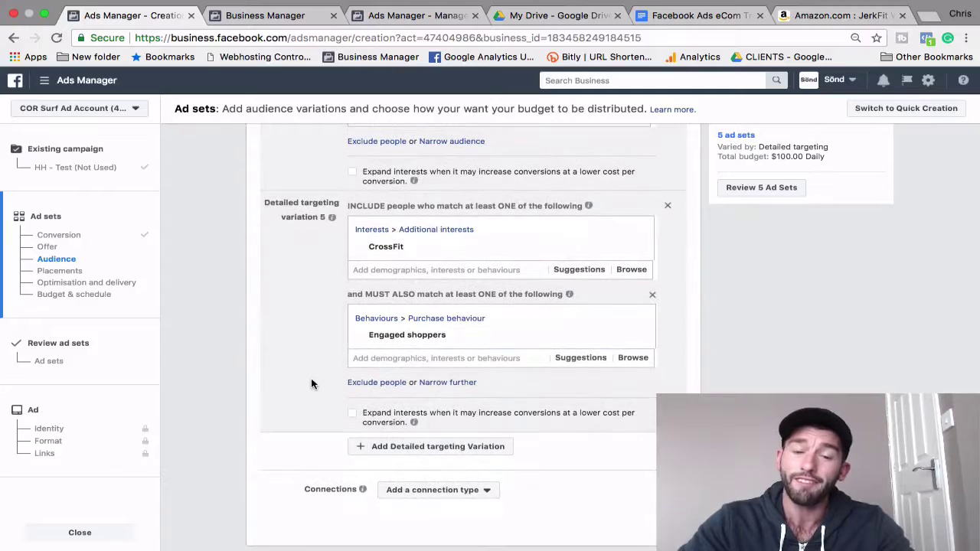
left_click(419, 448)
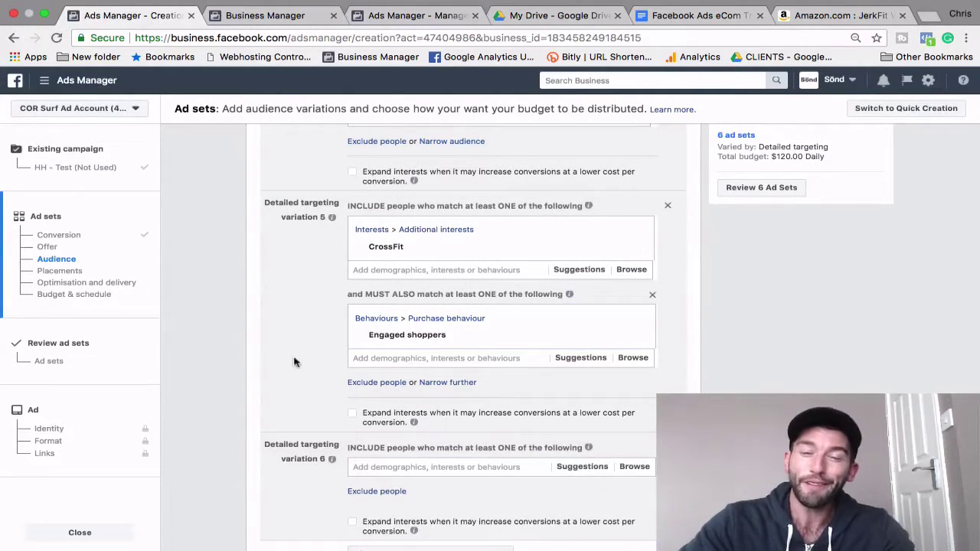
scroll(294, 358, "down", 1)
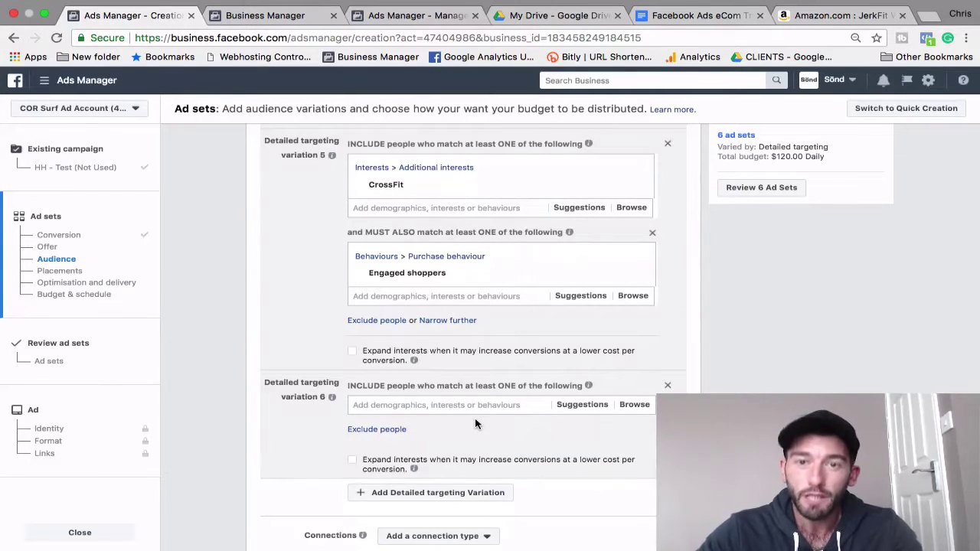
- Switch to the Mobility Tools Ads Manager, examine the audience settings of the UK - 18-44 - Broad - Mob - Newsfeed ad set, and close its editor
left_click(412, 32)
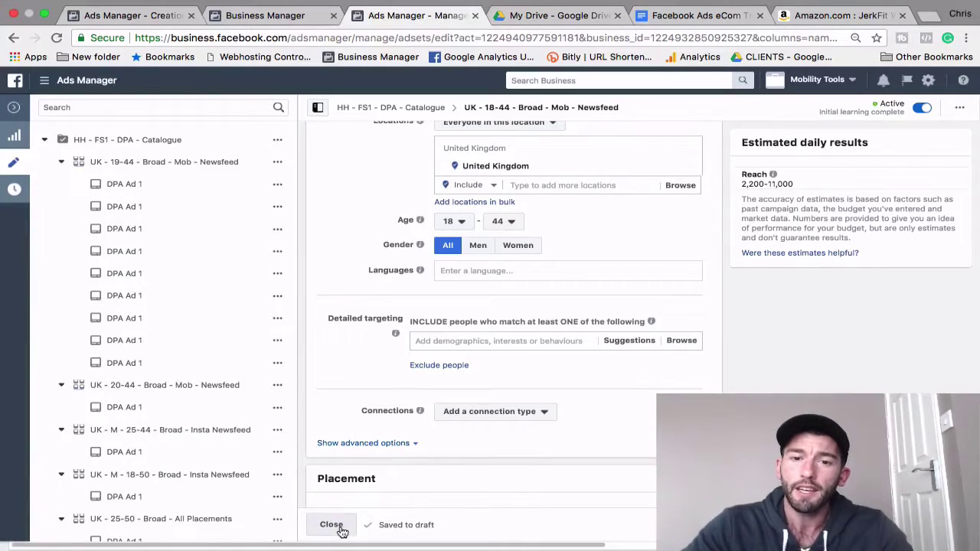
scroll(525, 230, "up", 2)
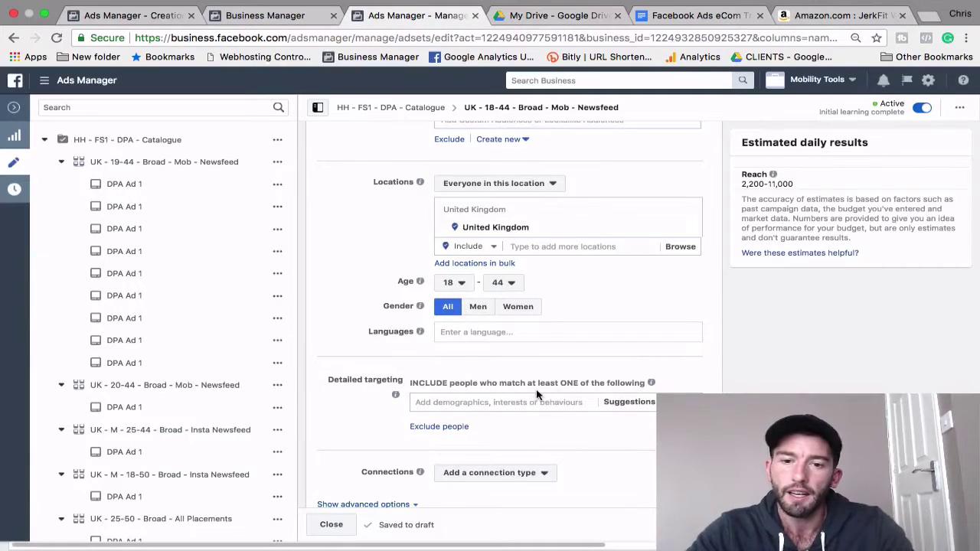
left_click(331, 525)
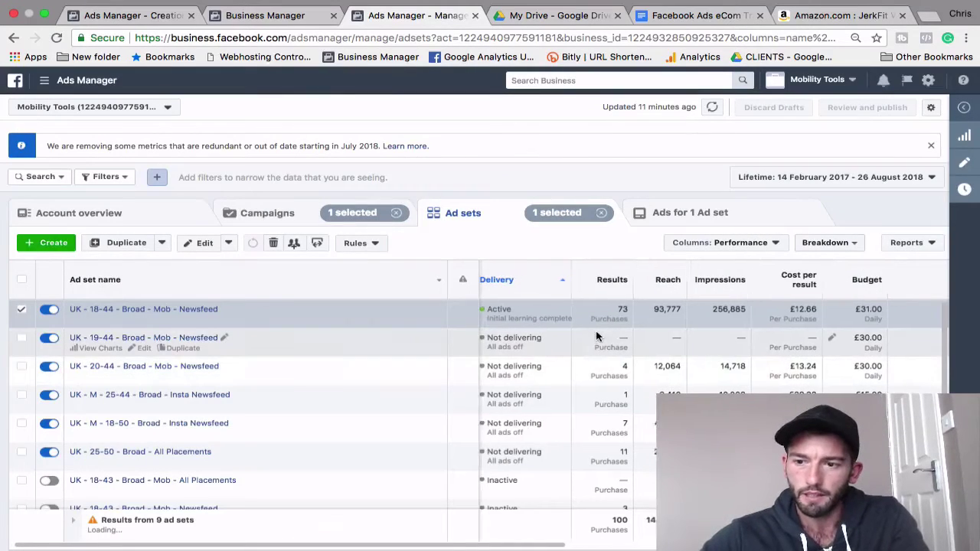
- Show the ad sets with the HH - FS1 column preset and examine the website purchase and ROAS columns
left_click(762, 243)
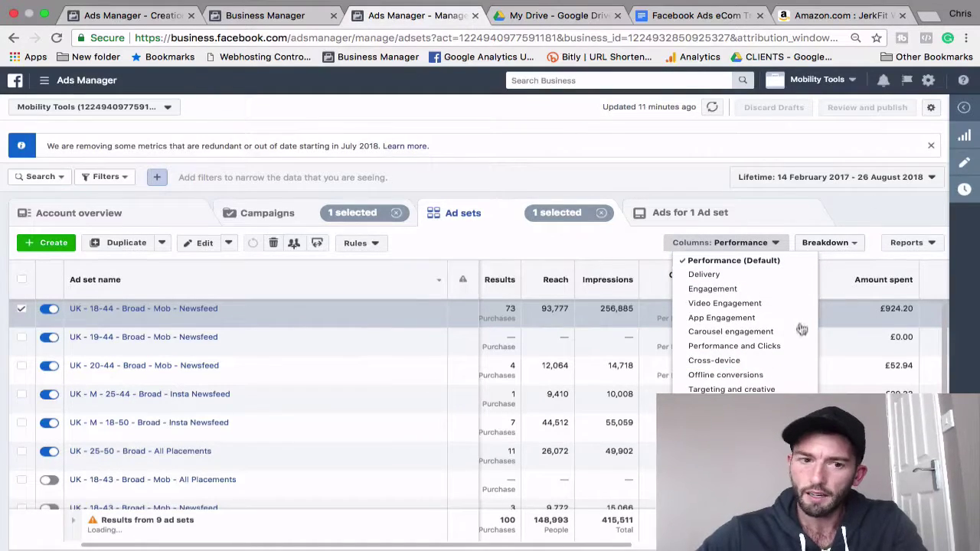
left_click(795, 332)
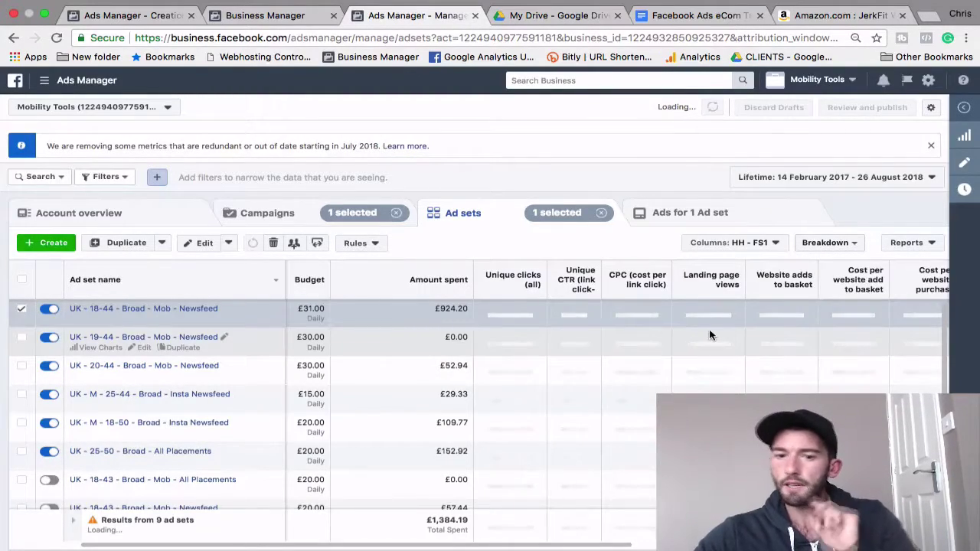
scroll(709, 329, "right", 5)
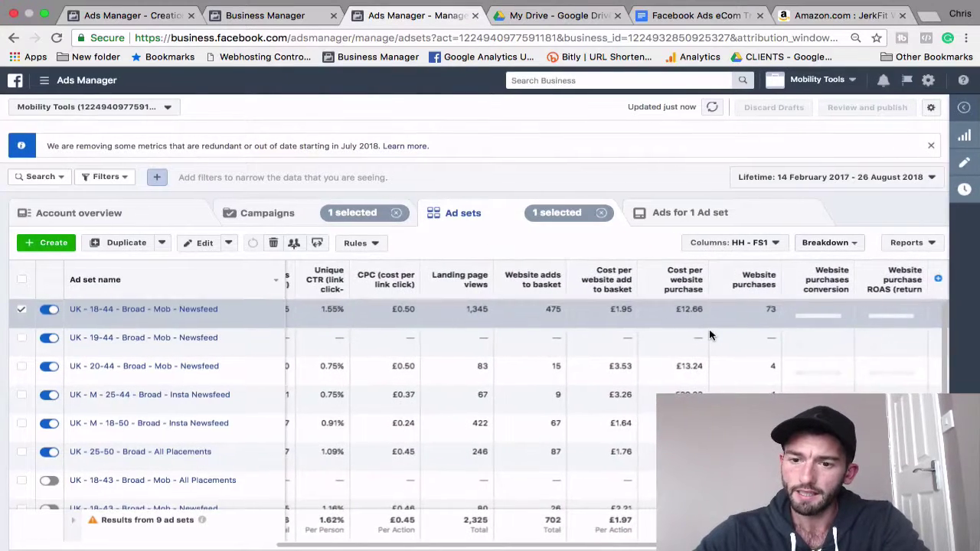